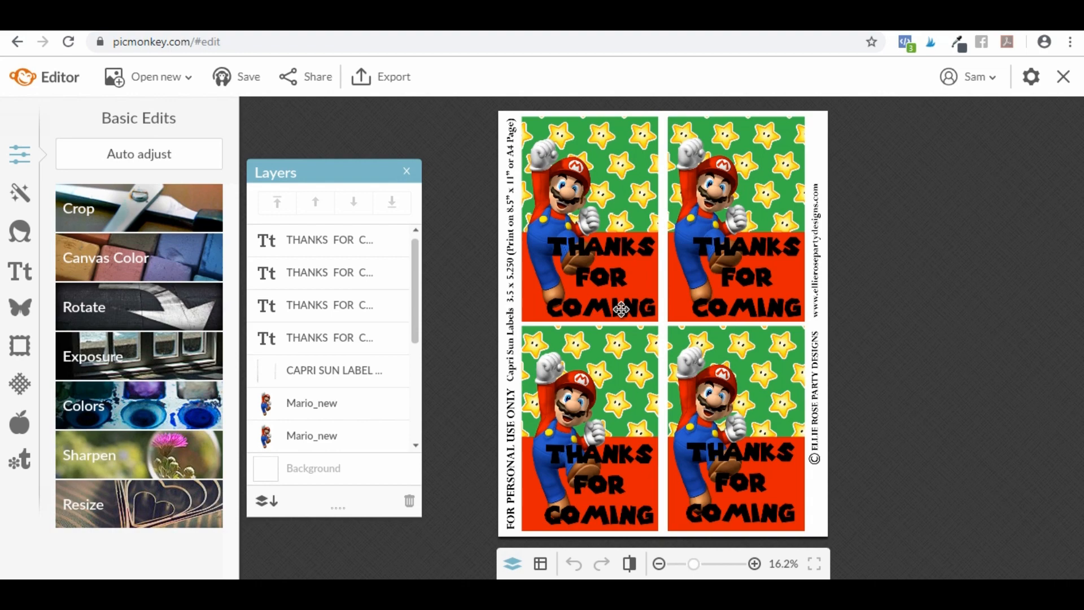
# Crop the sheet to only the upper-left Mario label, about 1074 x 1610 pixels, without fixed proportions
pyautogui.click(144, 217)
pyautogui.moveTo(653, 233); pyautogui.dragTo(621, 168)
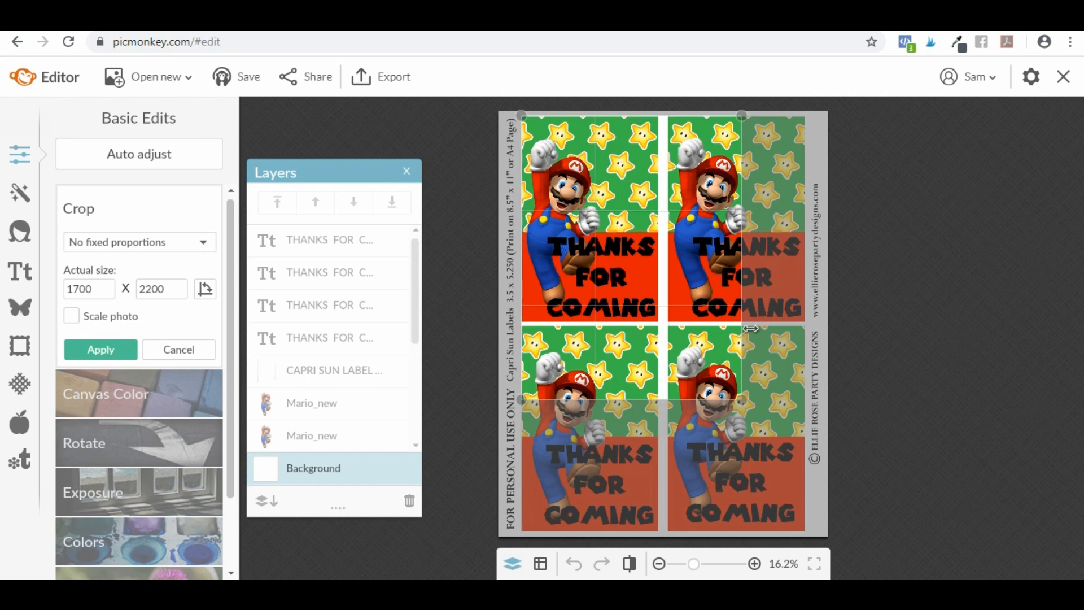
pyautogui.moveTo(750, 328); pyautogui.dragTo(658, 329)
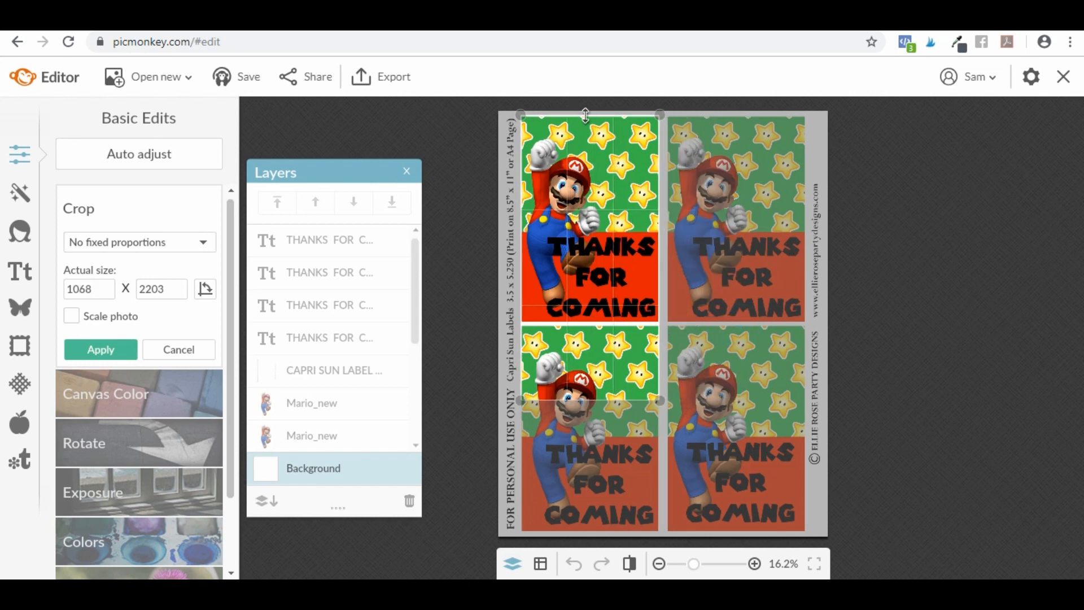
pyautogui.moveTo(585, 115); pyautogui.dragTo(587, 113)
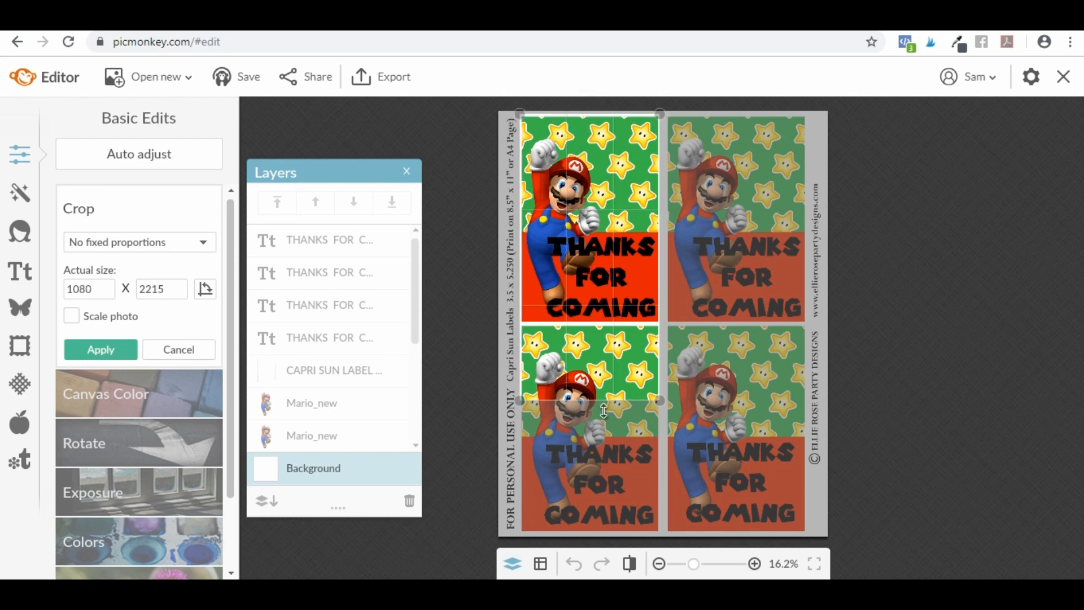
pyautogui.moveTo(606, 403); pyautogui.dragTo(616, 321)
pyautogui.moveTo(520, 203); pyautogui.dragTo(522, 204)
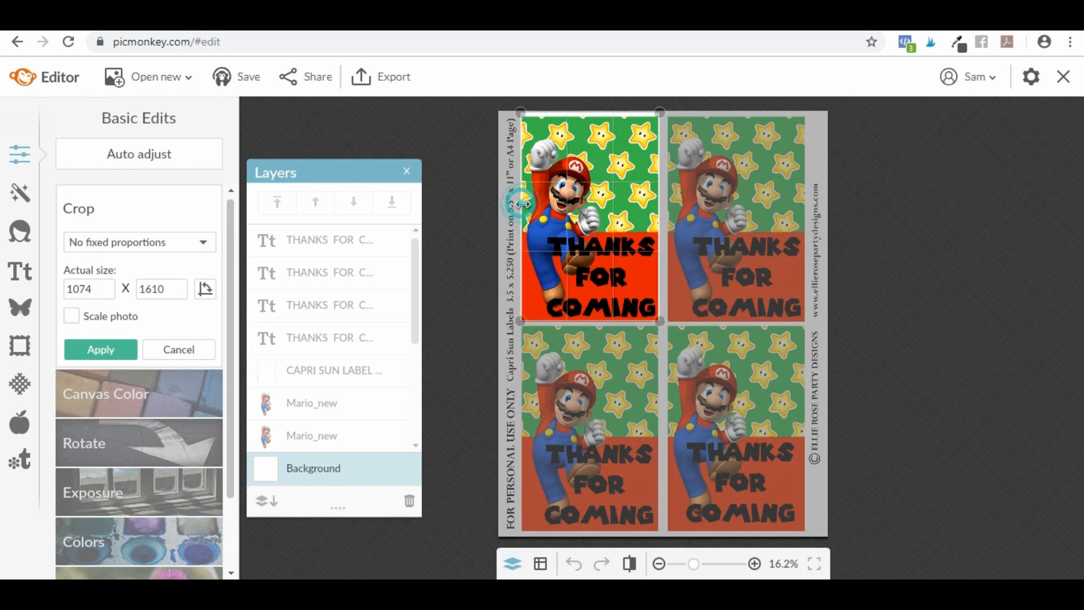
pyautogui.click(100, 350)
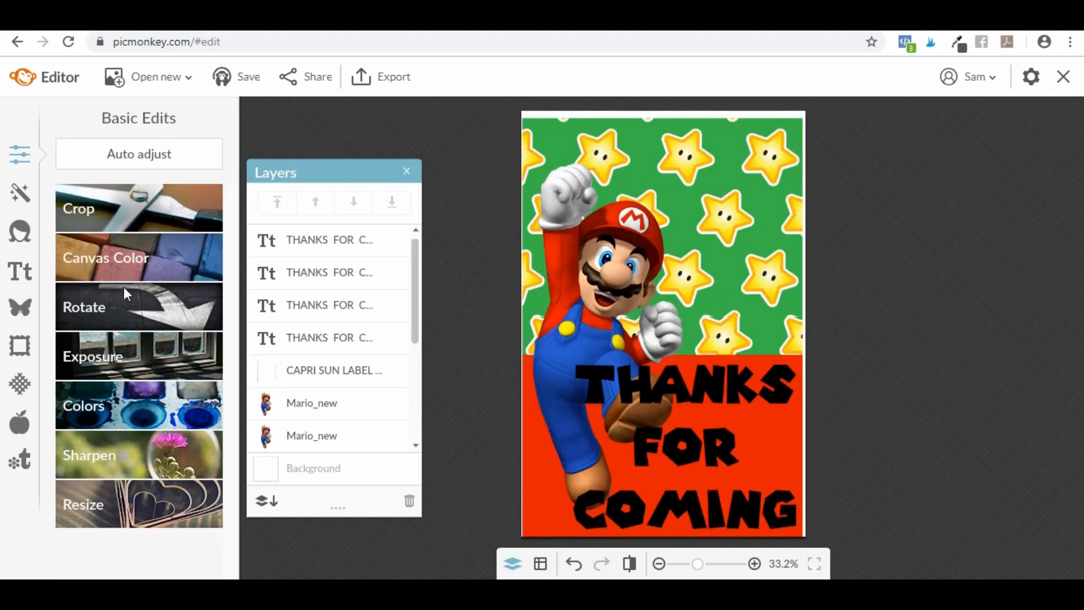
# Crop the single label again to about 1060 x 1589 pixels, trimming the white strips along its top and right edges
pyautogui.click(136, 208)
pyautogui.moveTo(705, 210); pyautogui.dragTo(700, 155)
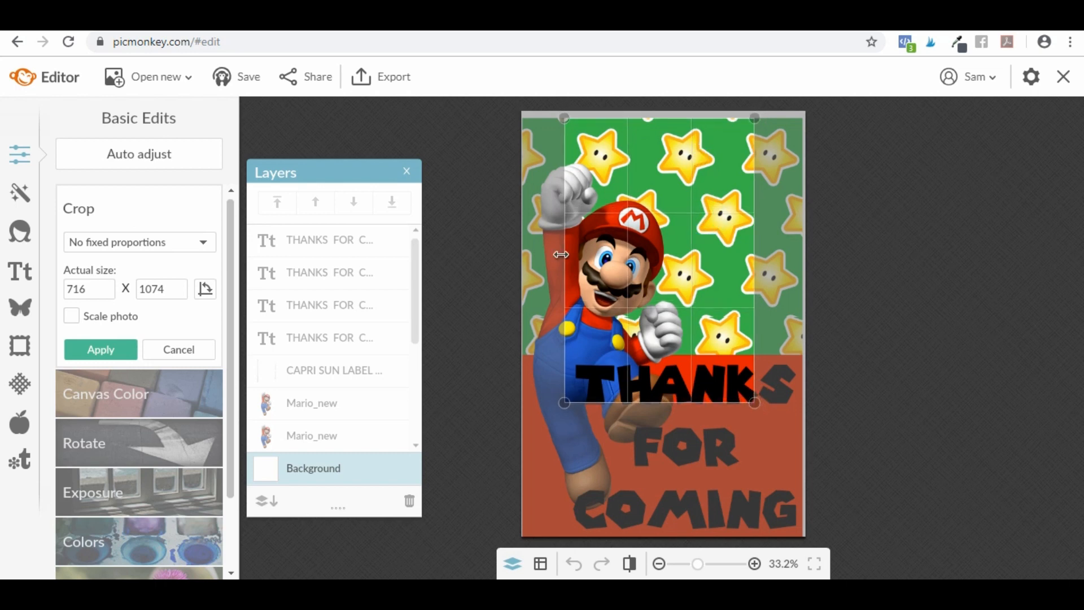
pyautogui.moveTo(563, 258); pyautogui.dragTo(509, 259)
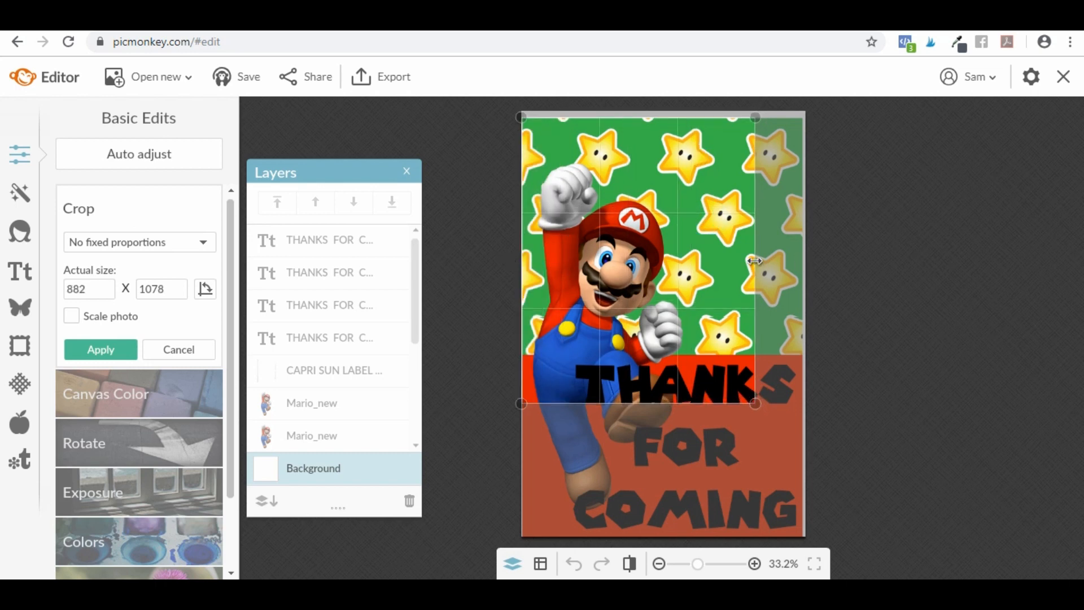
pyautogui.moveTo(755, 264); pyautogui.dragTo(801, 277)
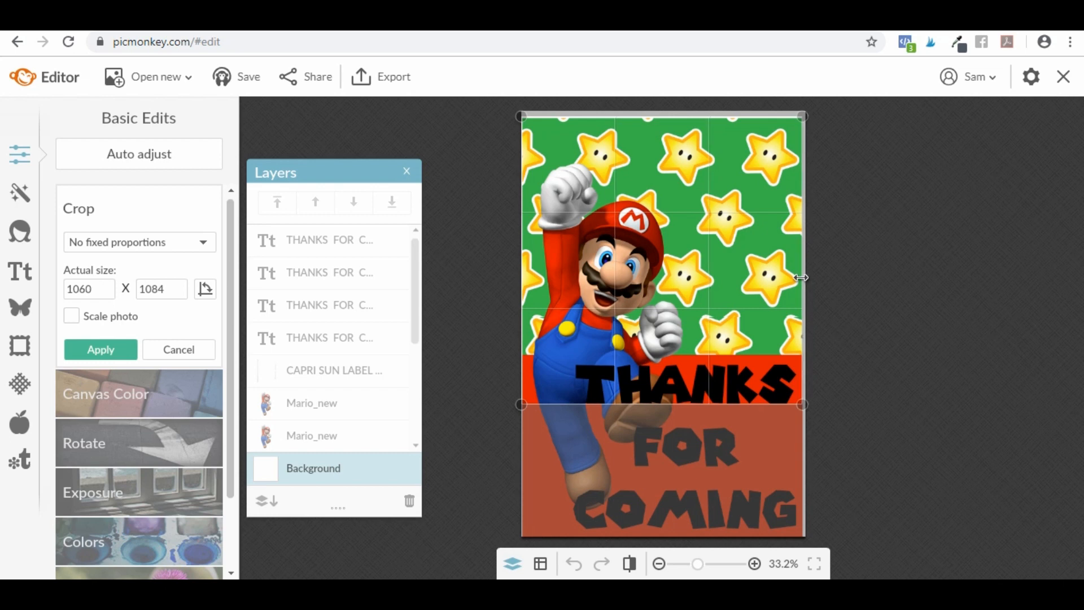
pyautogui.moveTo(685, 405); pyautogui.dragTo(684, 539)
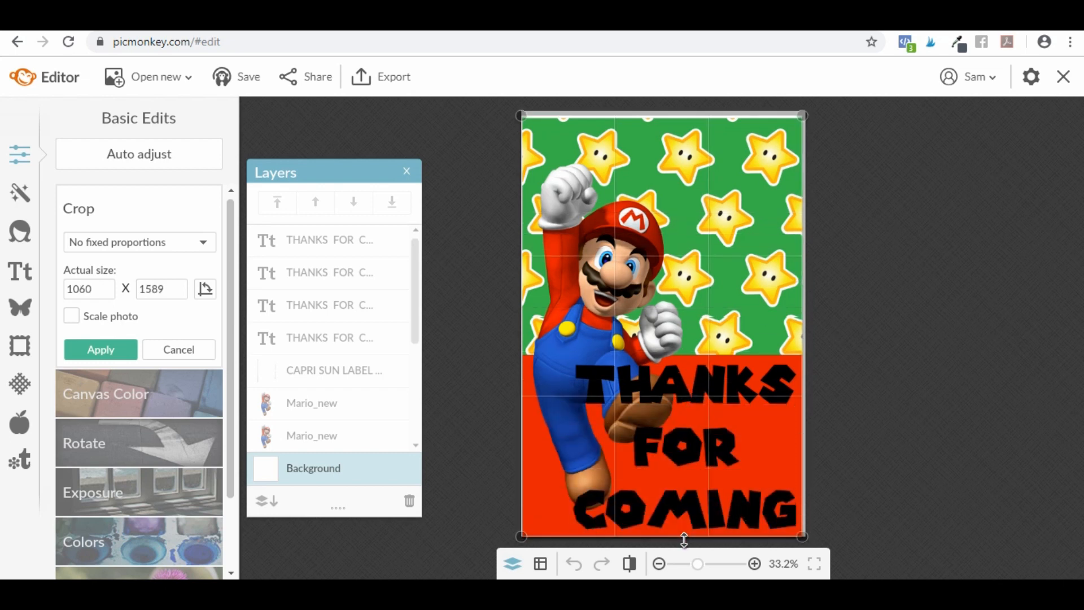
pyautogui.click(99, 346)
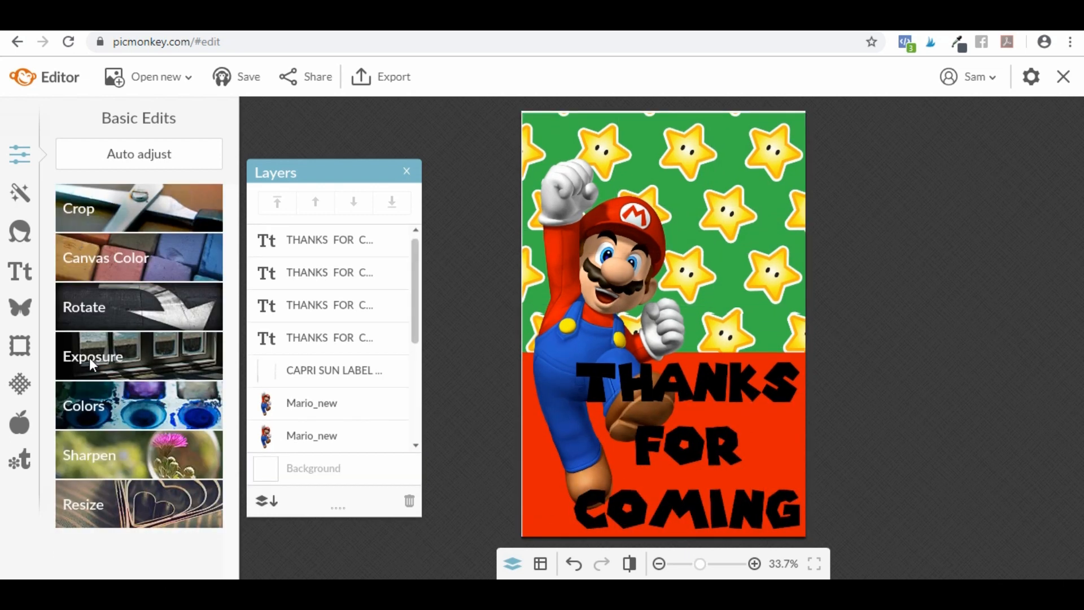
# Save a copy of the cropped label under the image name "mario brother one"
pyautogui.click(238, 79)
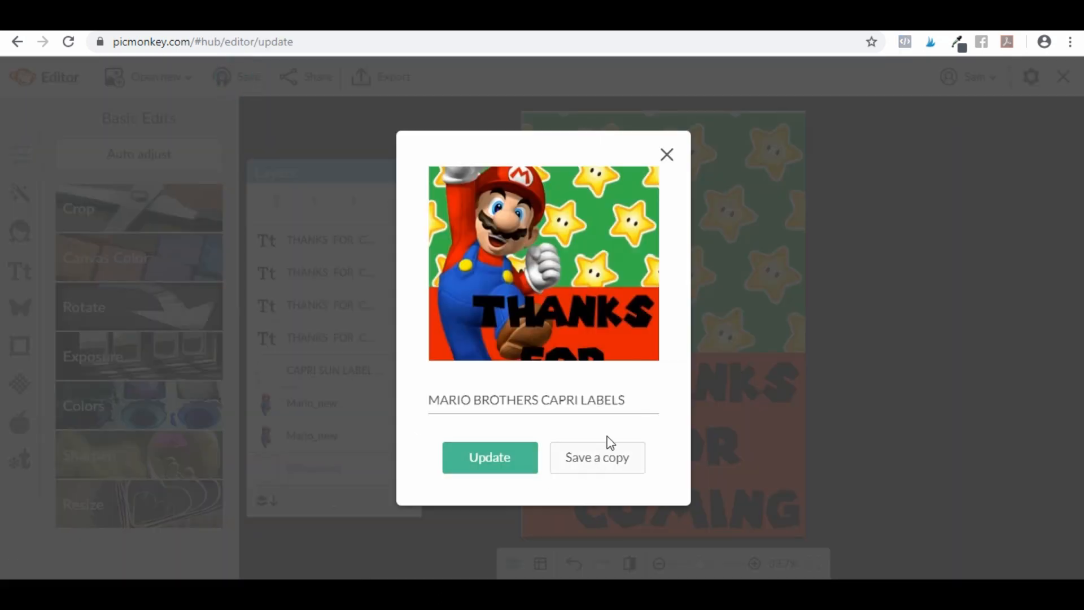
pyautogui.moveTo(624, 399); pyautogui.dragTo(430, 402)
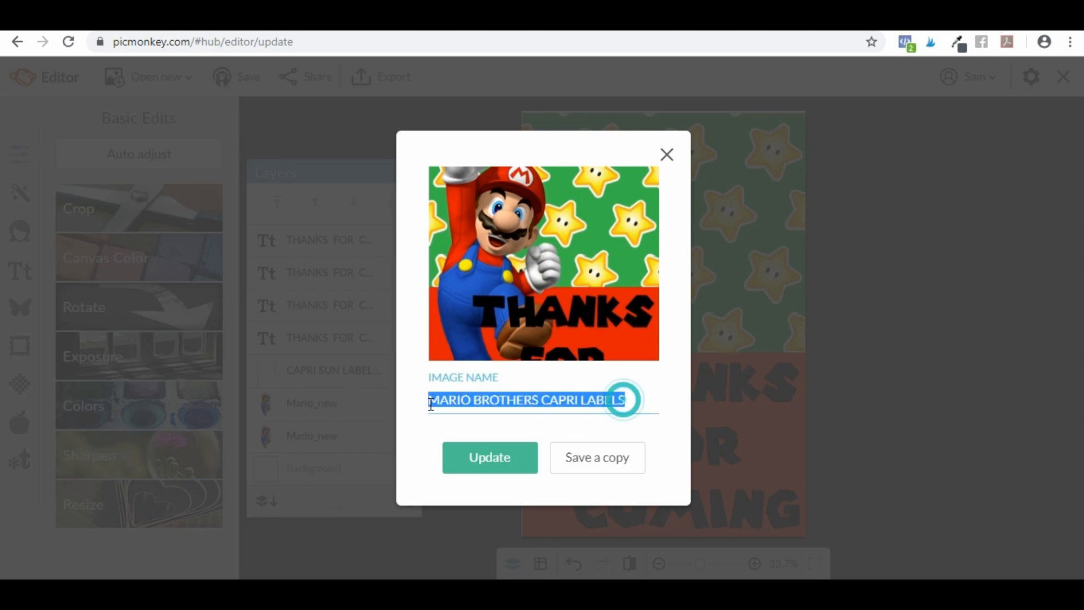
pyautogui.press('BackSpace')
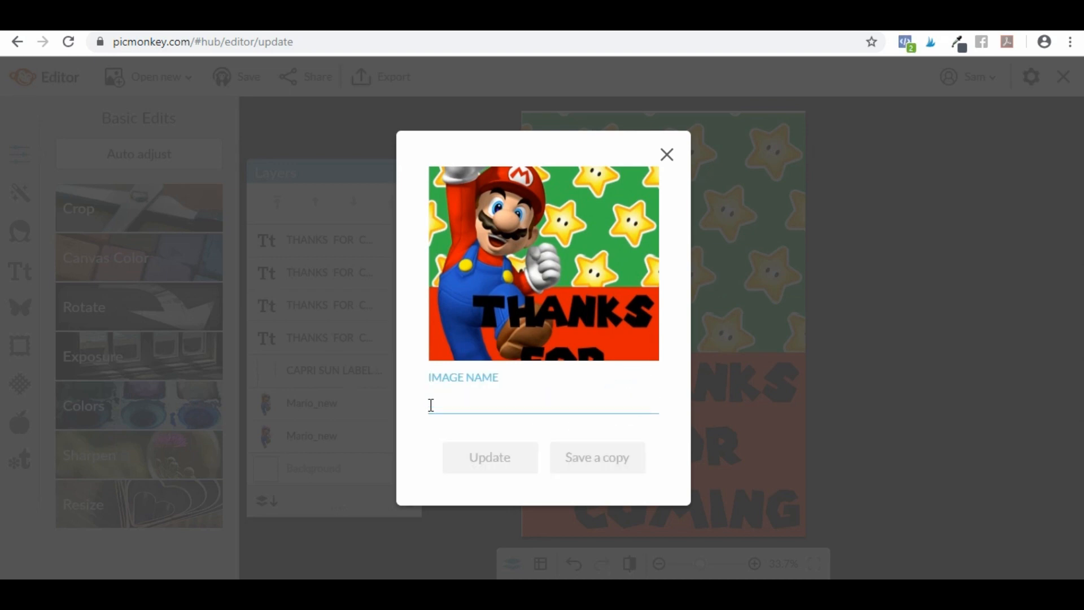
pyautogui.write('mario')
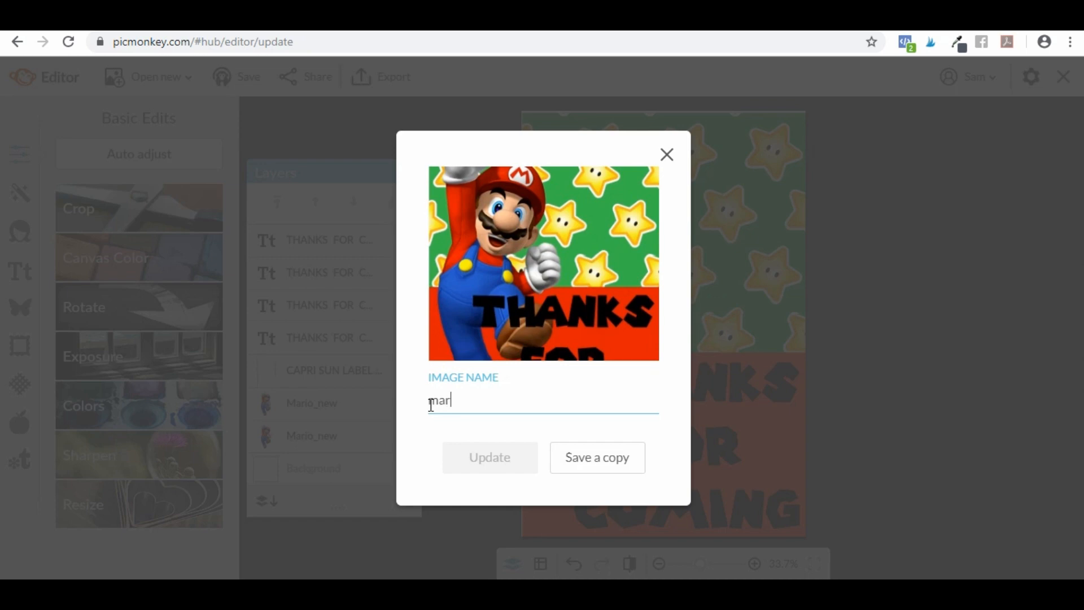
pyautogui.write(' brother one')
pyautogui.click(610, 462)
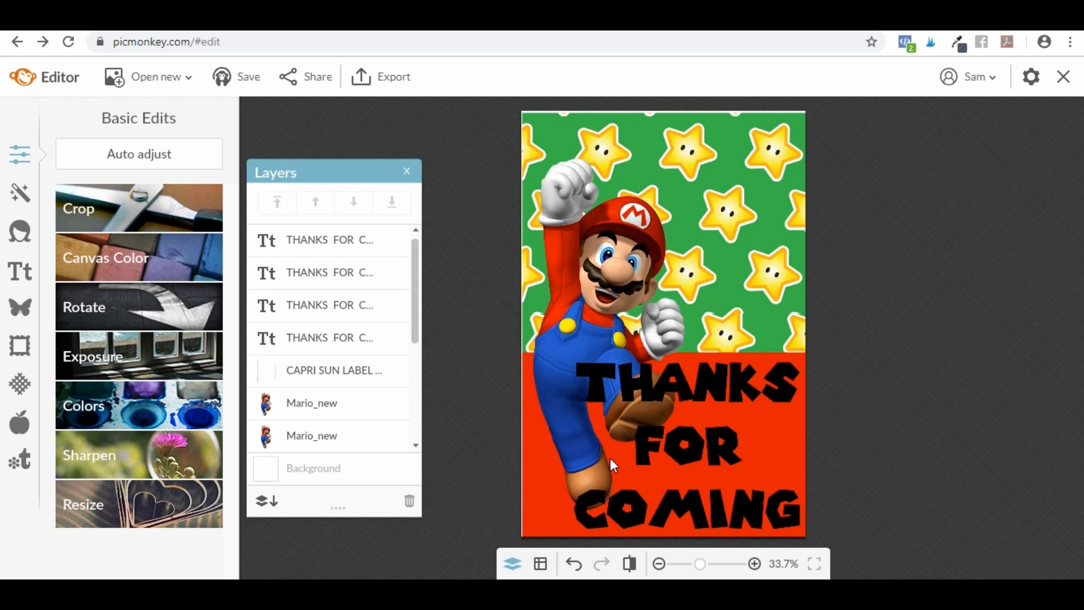
# Close the label image and start a new blank square design with the white canvas color ffffff
pyautogui.click(1068, 78)
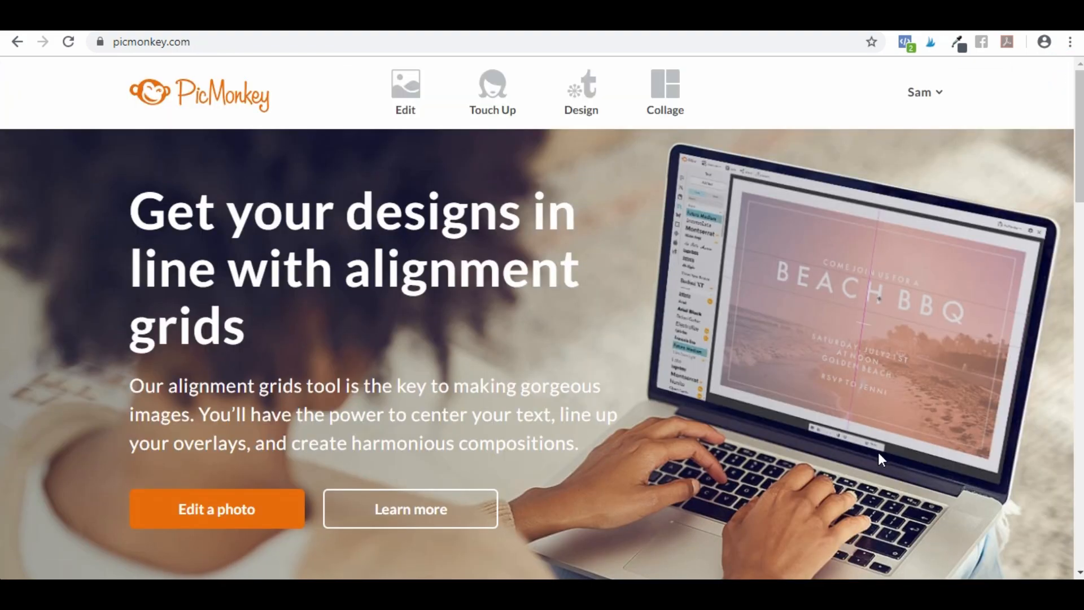
pyautogui.moveTo(596, 102)
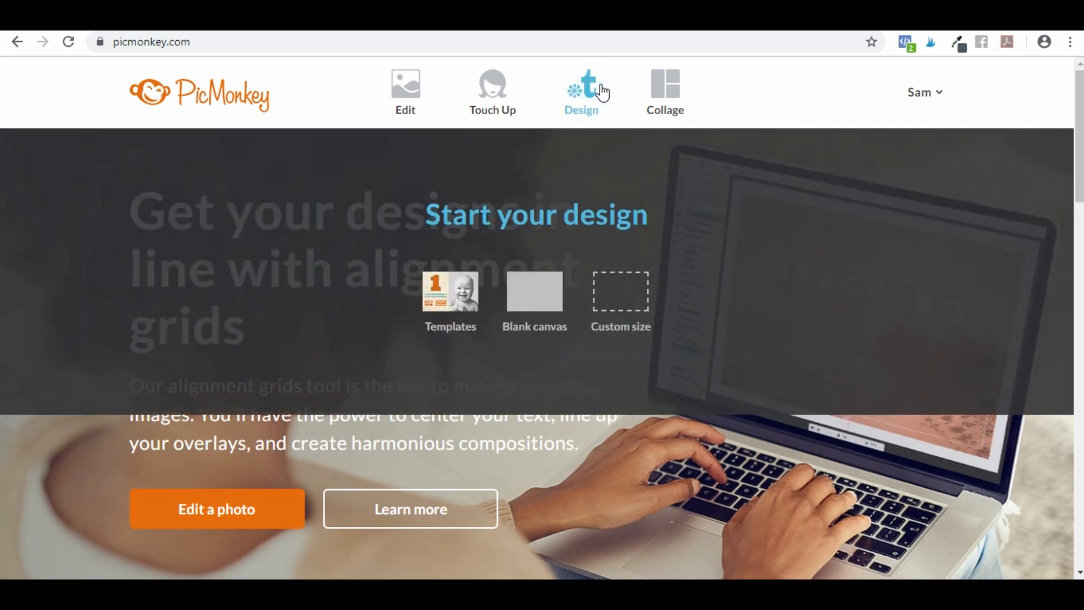
pyautogui.click(581, 95)
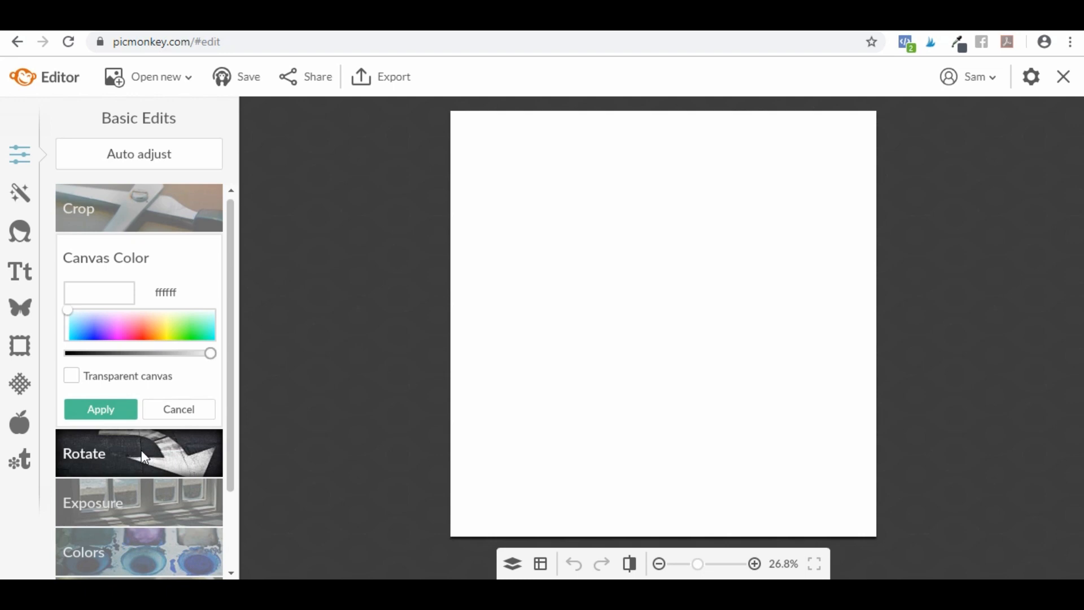
pyautogui.click(94, 411)
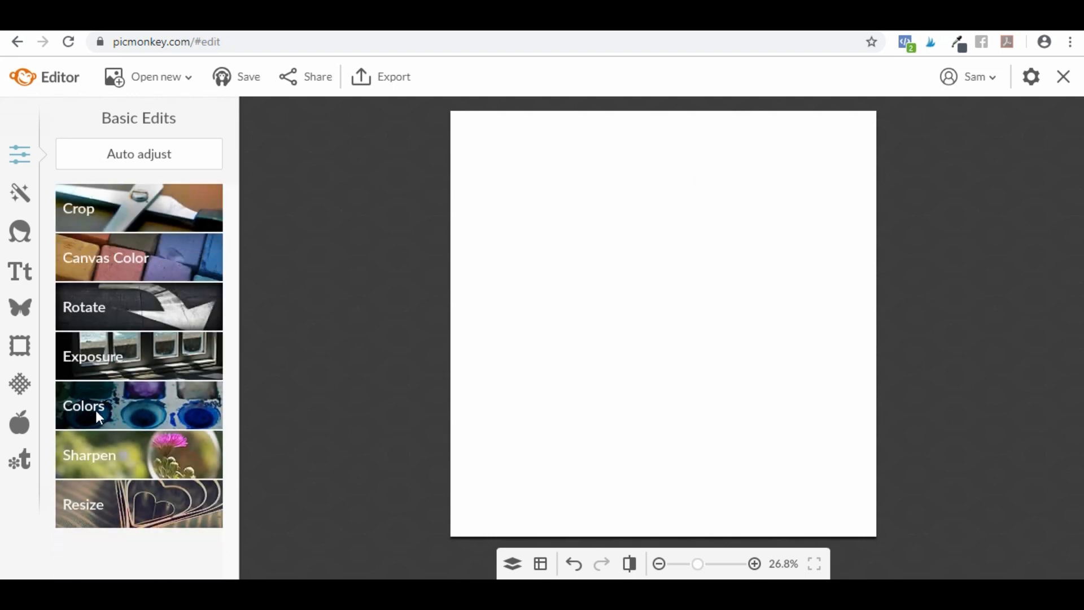
# Add the saved "mario brother one" label from My Hub to the blank canvas as a graphic
pyautogui.click(19, 308)
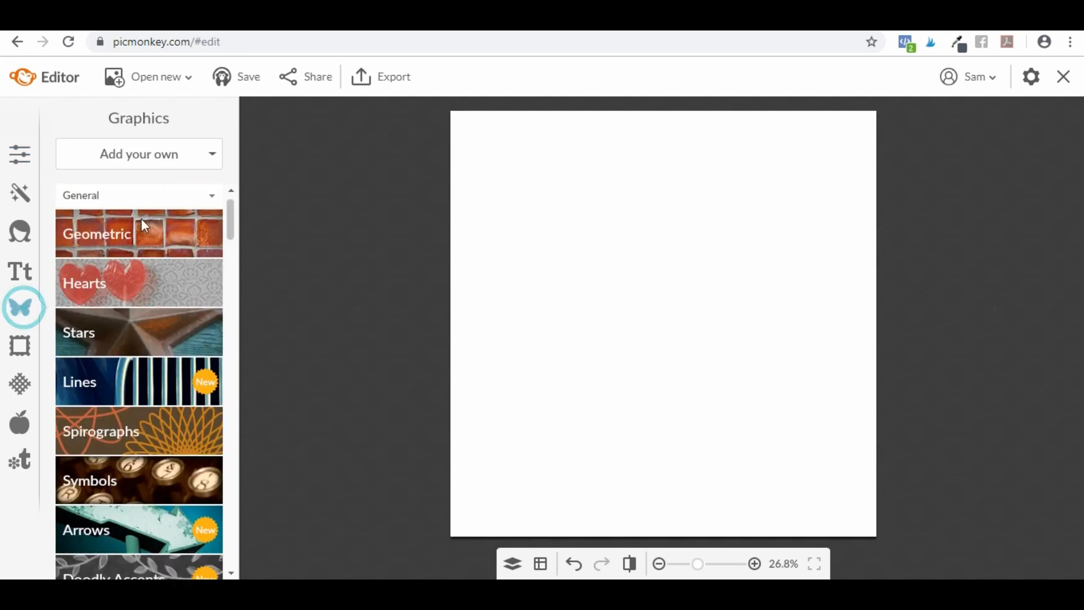
pyautogui.click(151, 154)
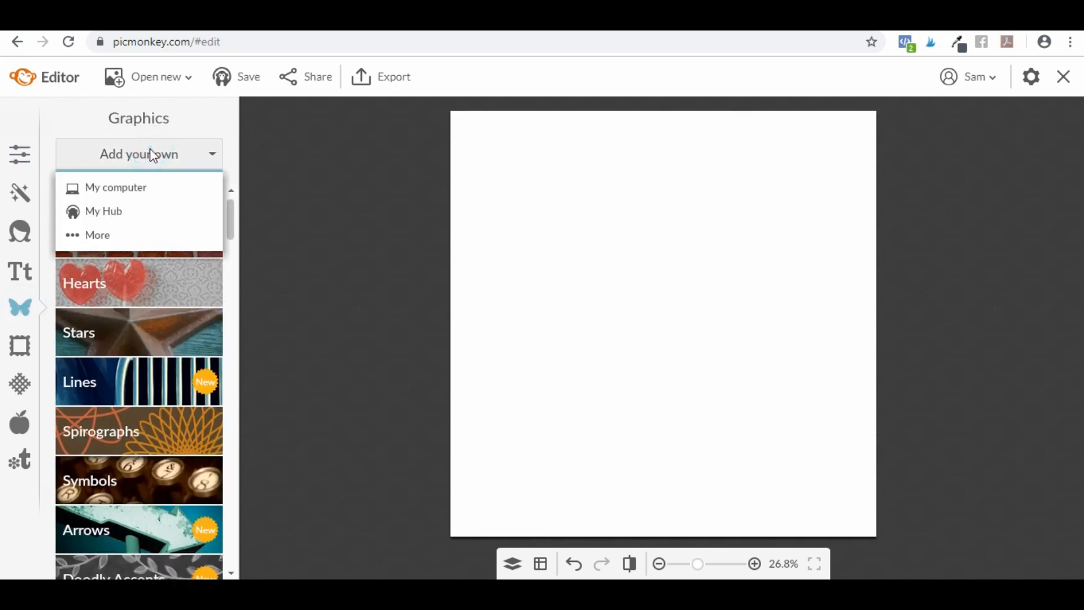
pyautogui.click(102, 213)
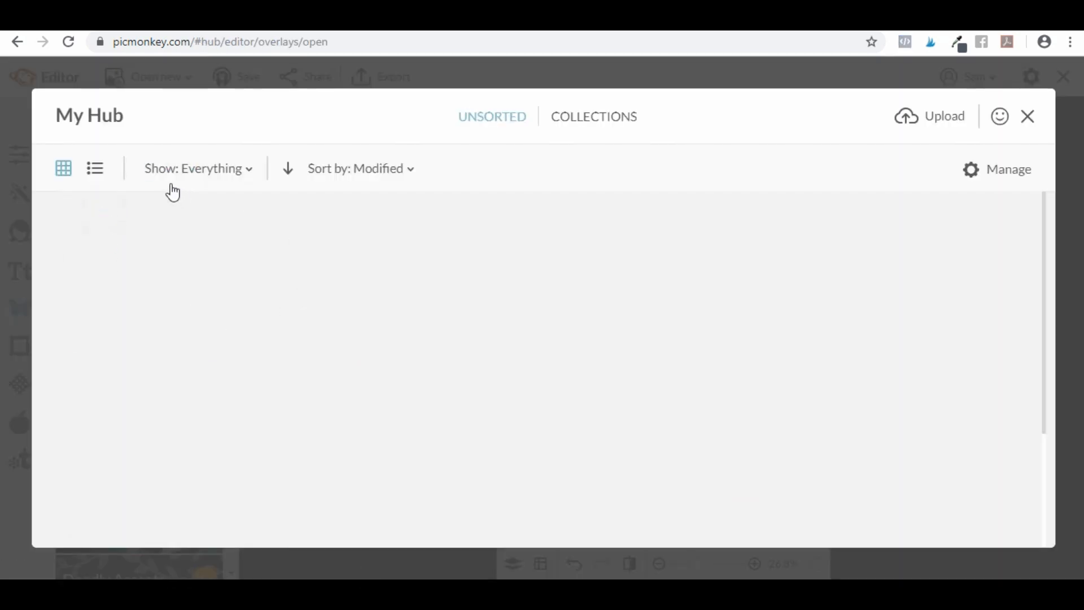
pyautogui.click(92, 260)
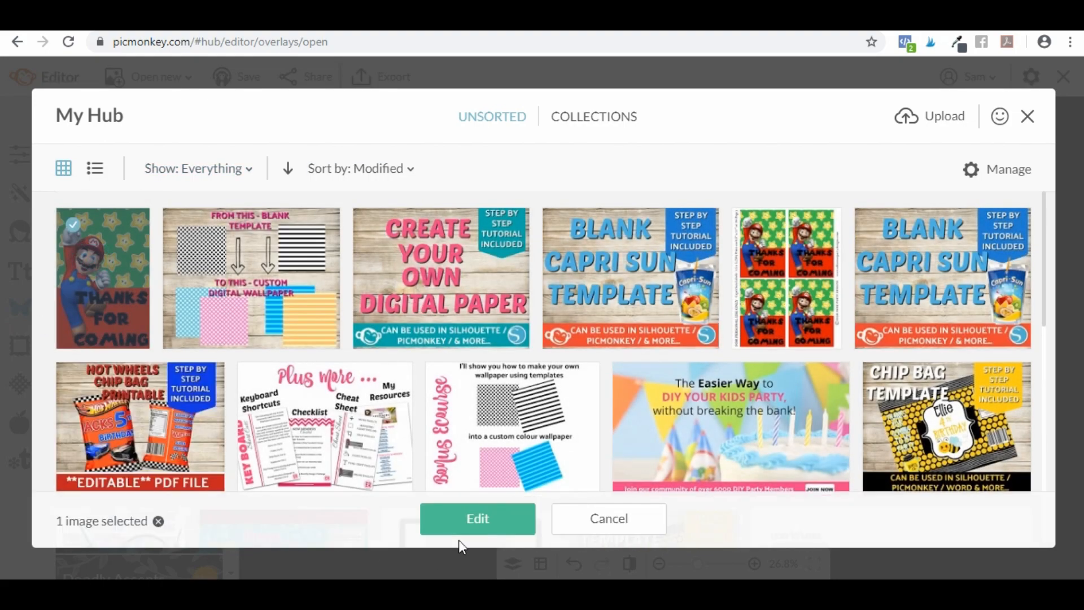
pyautogui.click(481, 527)
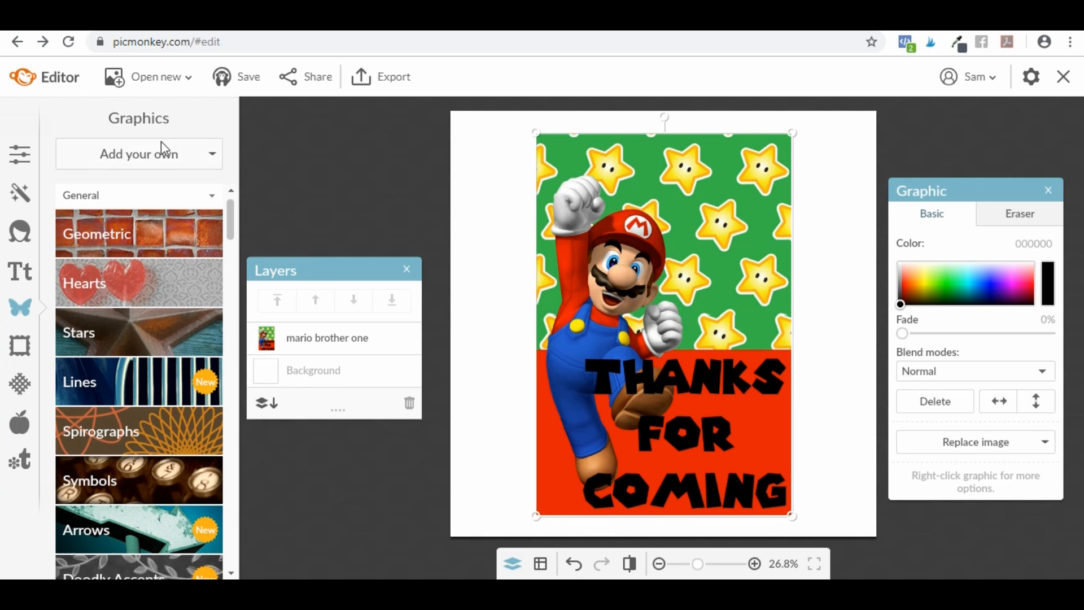
# Add the CAPRI TRANSPARENT PNG pouch image from the computer's Desktop as a graphic above the label
pyautogui.click(148, 154)
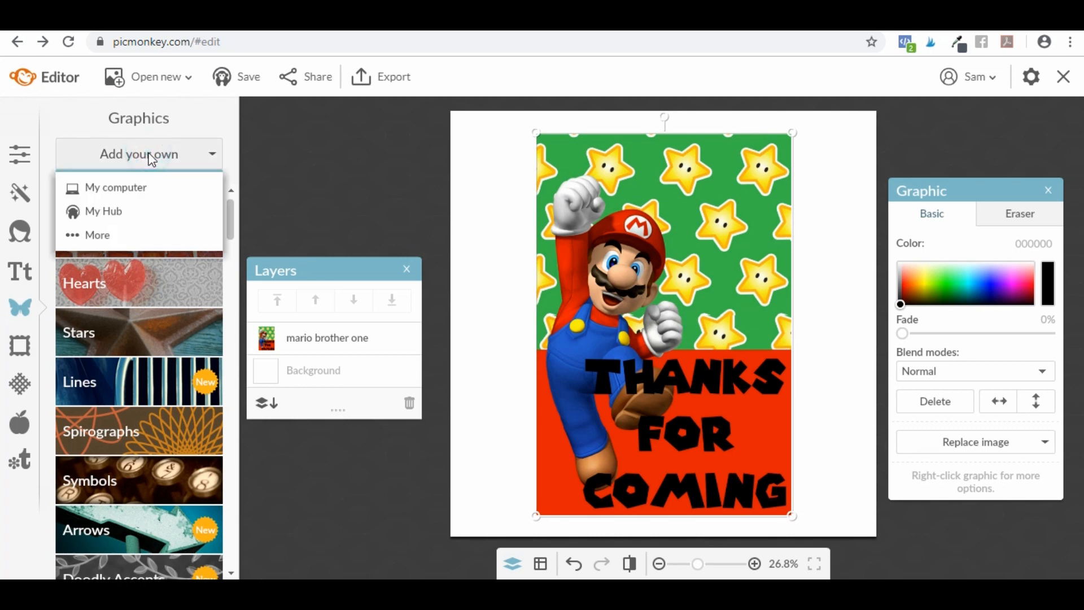
pyautogui.click(137, 188)
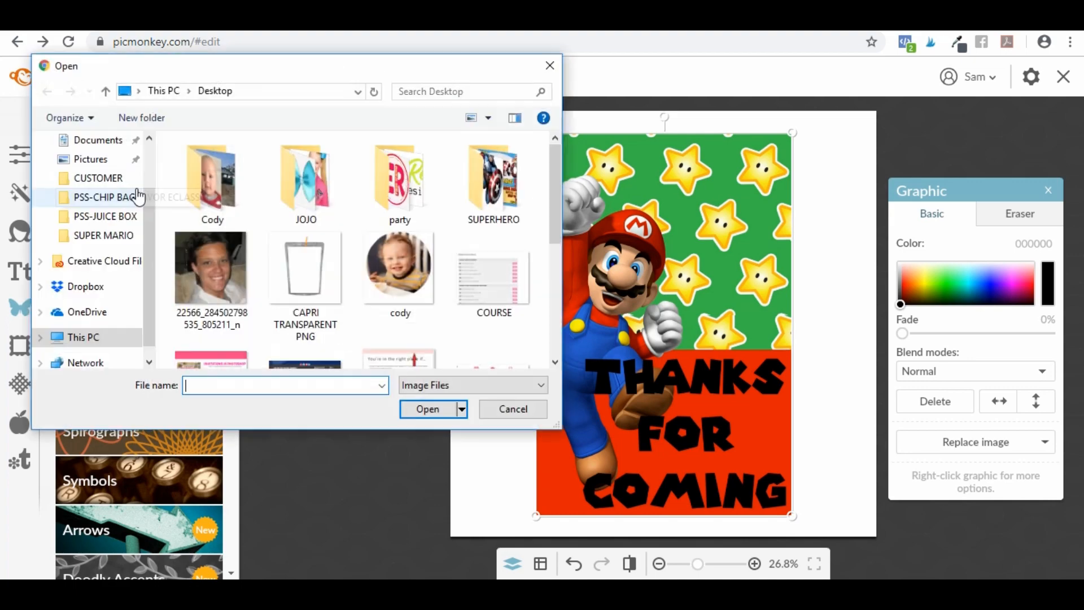
pyautogui.doubleClick(293, 297)
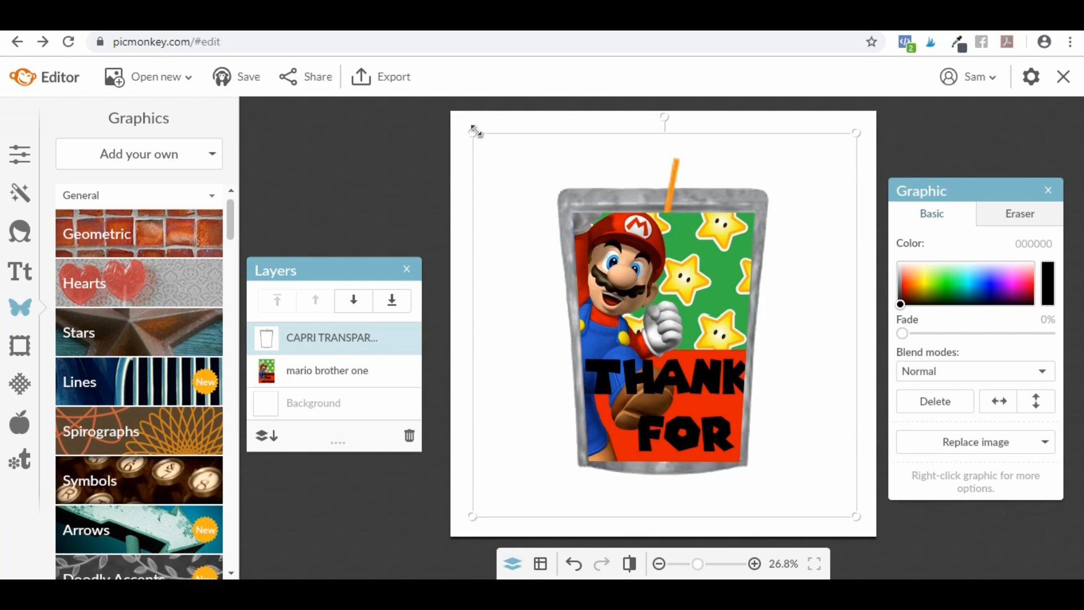
# Enlarge the transparent pouch graphic to the canvas corners and position it so that it covers the whole canvas
pyautogui.moveTo(477, 131); pyautogui.dragTo(450, 109)
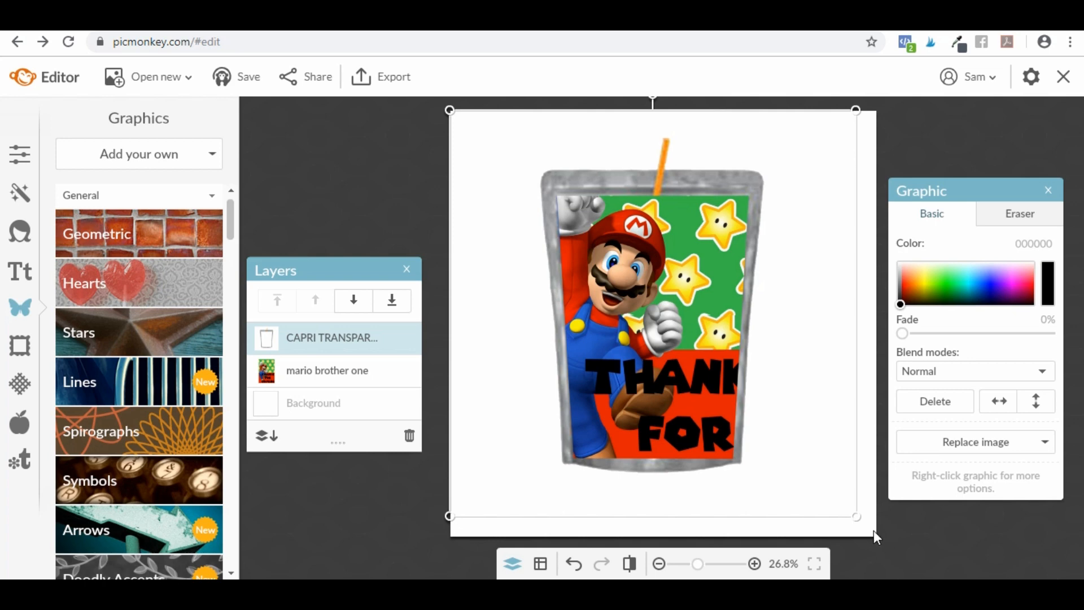
pyautogui.moveTo(857, 516); pyautogui.dragTo(876, 535)
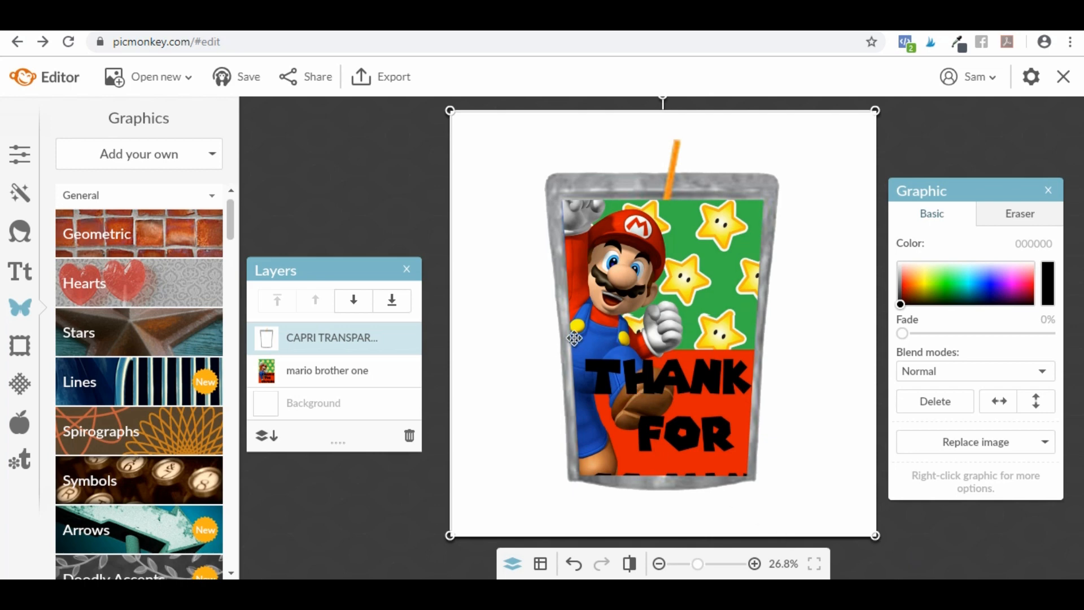
pyautogui.moveTo(521, 305); pyautogui.dragTo(604, 320)
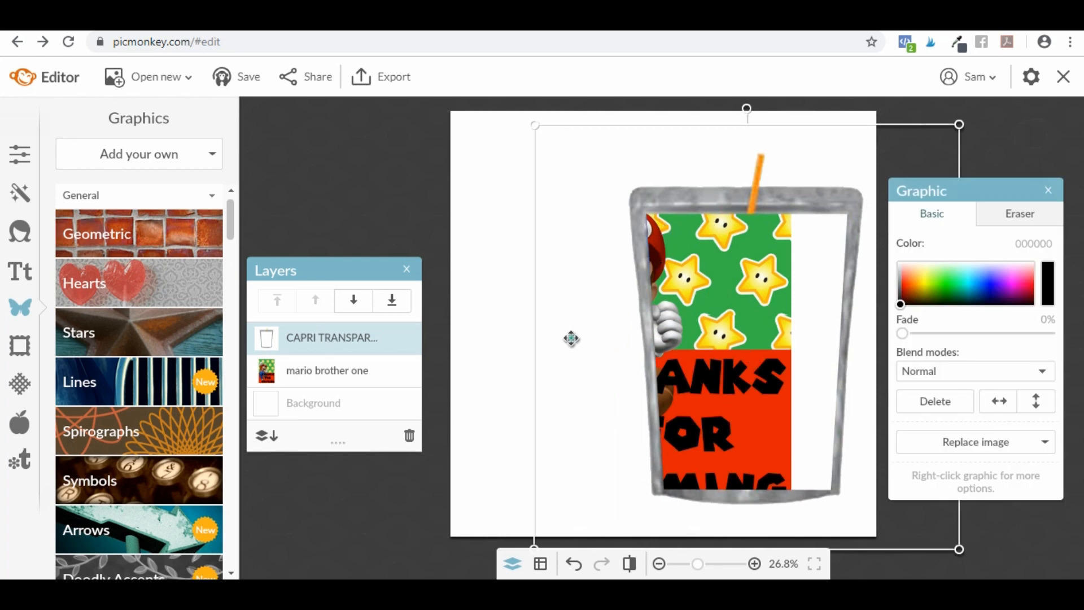
pyautogui.moveTo(571, 339); pyautogui.dragTo(484, 322)
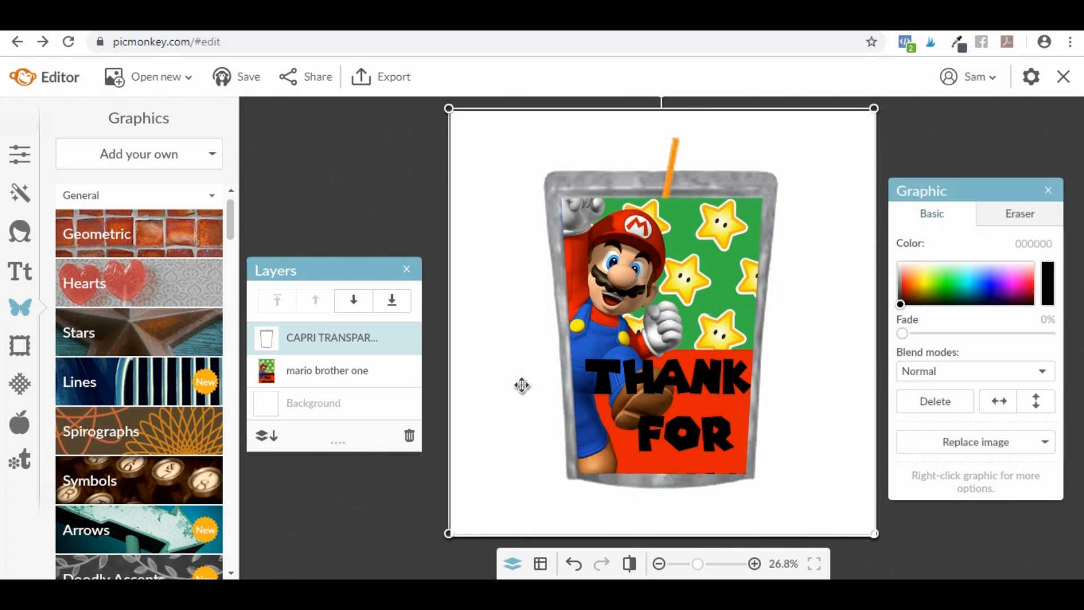
# Shrink the "mario brother one" label and reposition it so the full THANKS FOR COMING text fits inside the pouch window
pyautogui.click(339, 371)
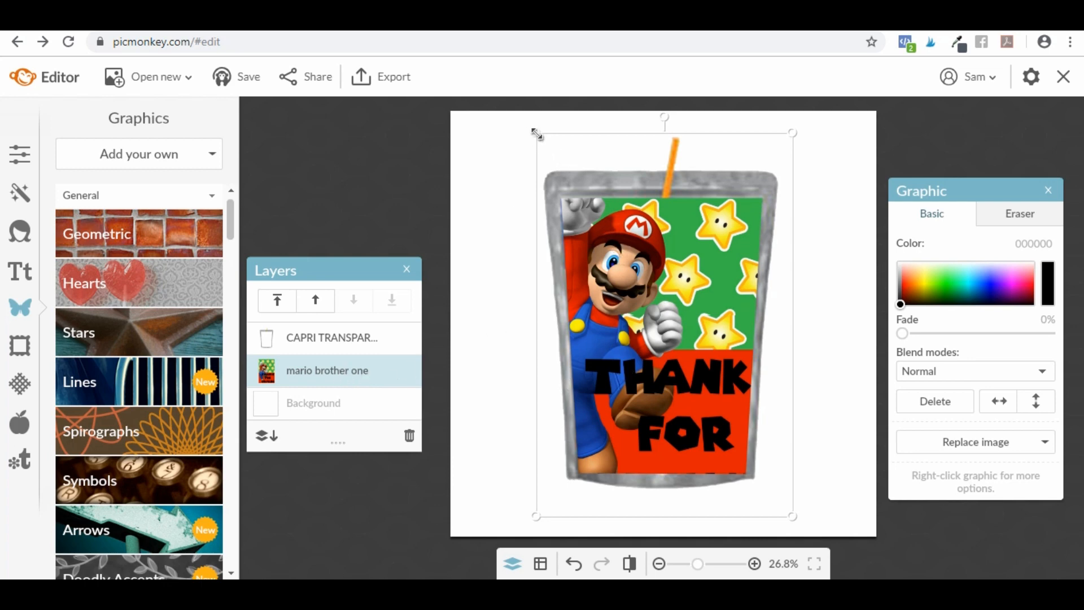
pyautogui.moveTo(537, 133); pyautogui.dragTo(569, 182)
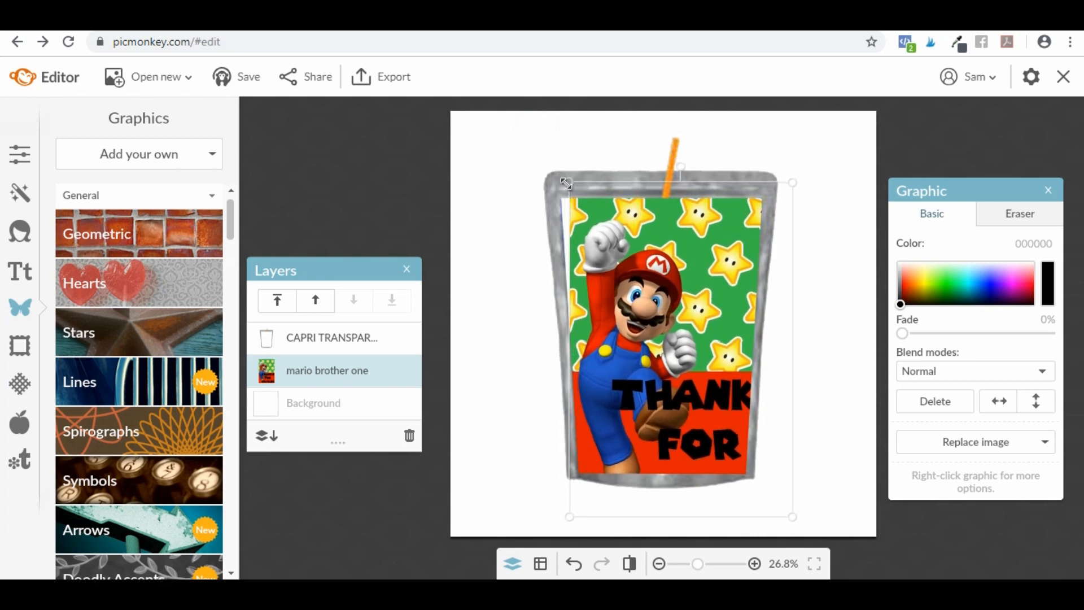
pyautogui.moveTo(643, 240); pyautogui.dragTo(632, 238)
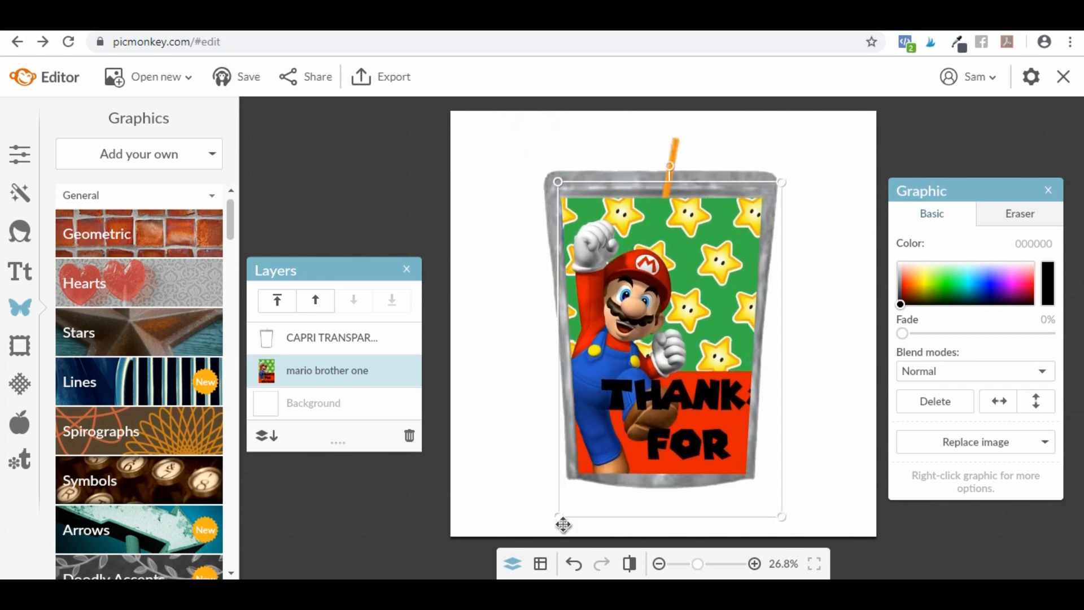
pyautogui.moveTo(558, 517); pyautogui.dragTo(589, 472)
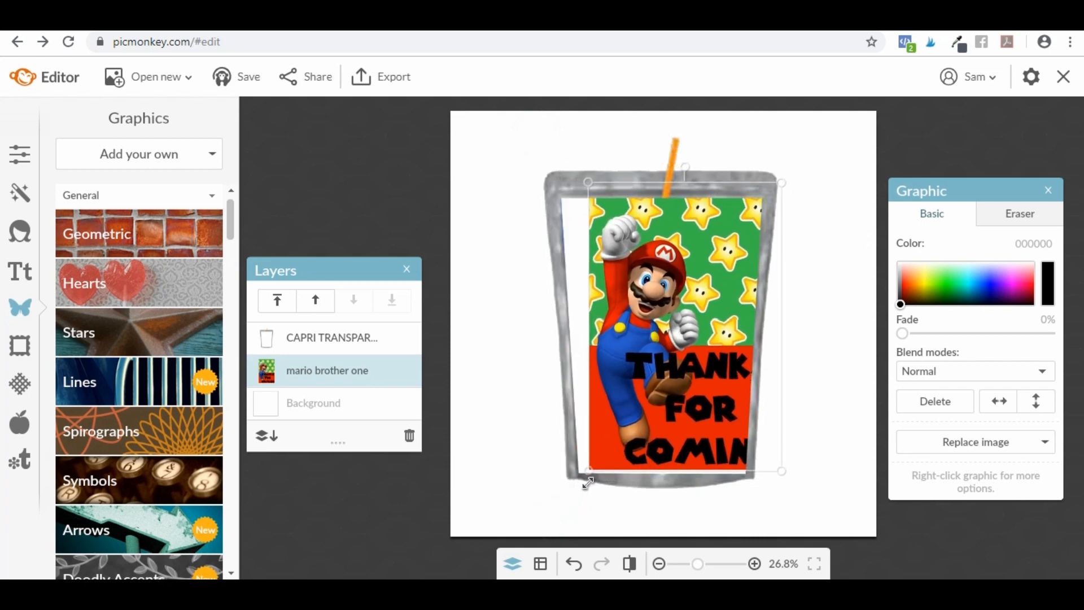
pyautogui.moveTo(638, 411); pyautogui.dragTo(603, 418)
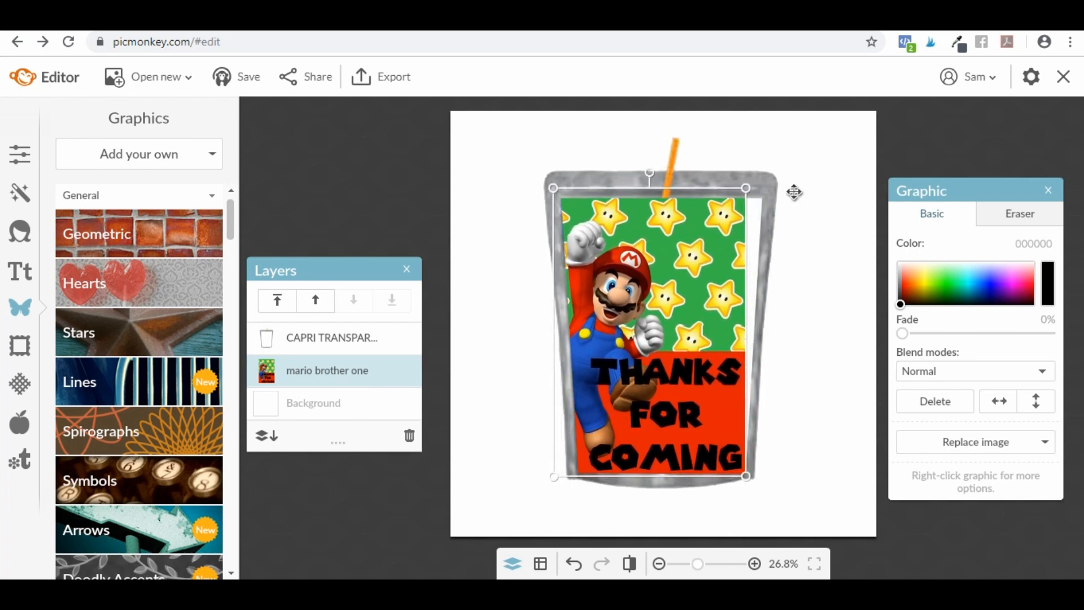
# Fine-tune the label's size and position behind the pouch, keeping the whole text visible and leaving only a narrow gap at its right edge
pyautogui.moveTo(745, 221); pyautogui.dragTo(754, 228)
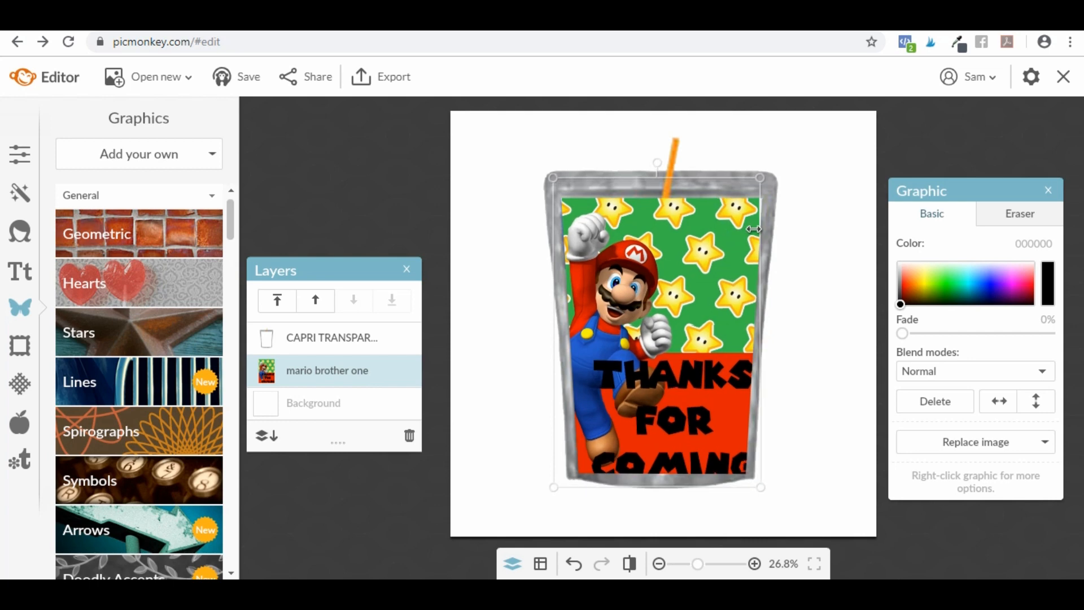
pyautogui.moveTo(701, 278); pyautogui.dragTo(696, 269)
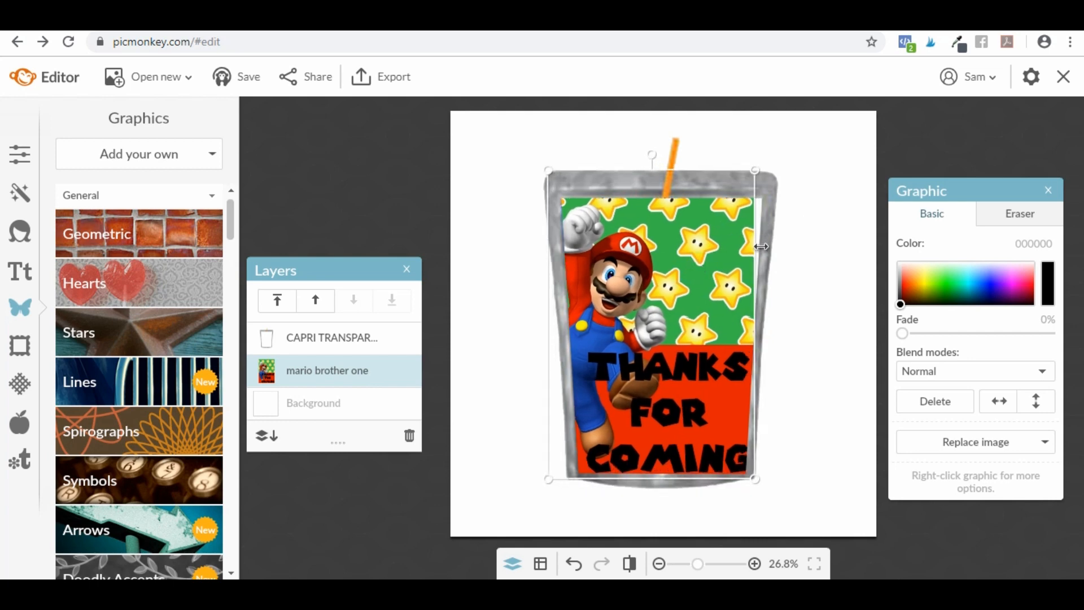
pyautogui.moveTo(755, 170); pyautogui.dragTo(774, 156)
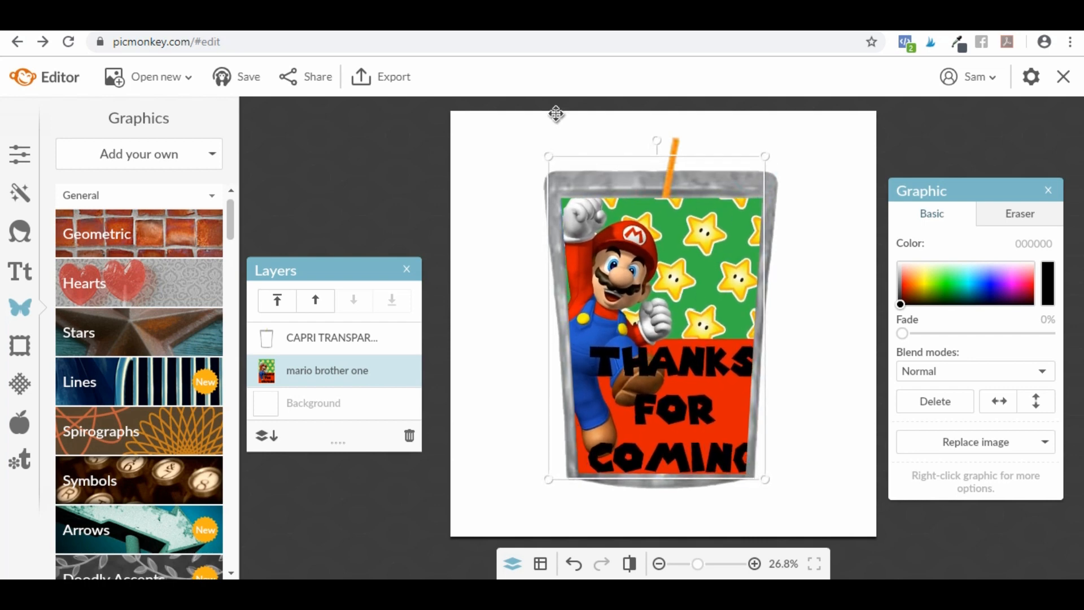
pyautogui.click(595, 158)
pyautogui.moveTo(595, 159); pyautogui.dragTo(595, 179)
pyautogui.moveTo(636, 236); pyautogui.dragTo(631, 233)
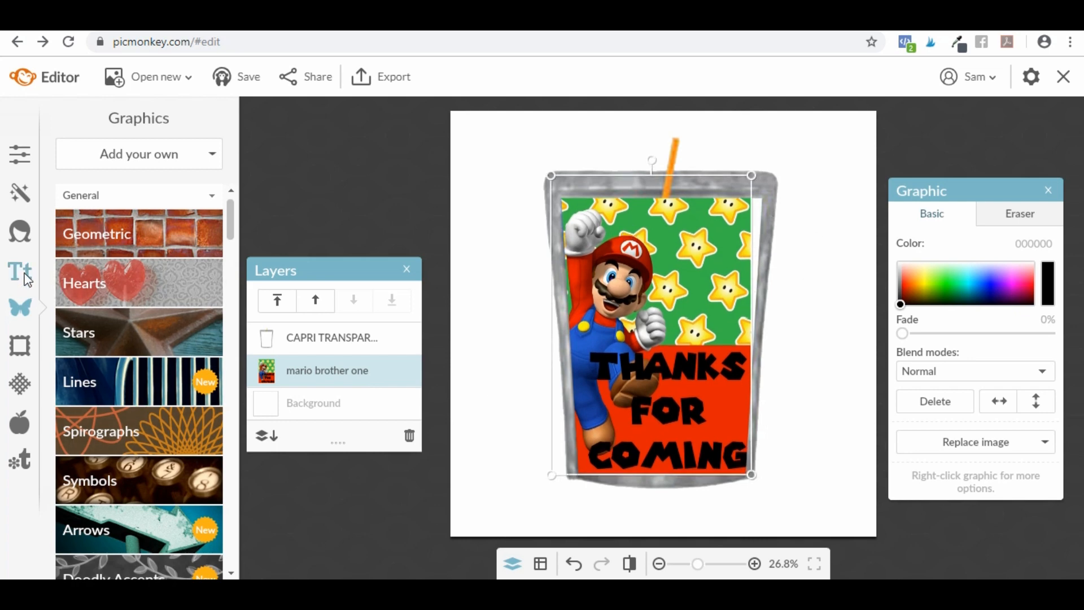
pyautogui.click(19, 155)
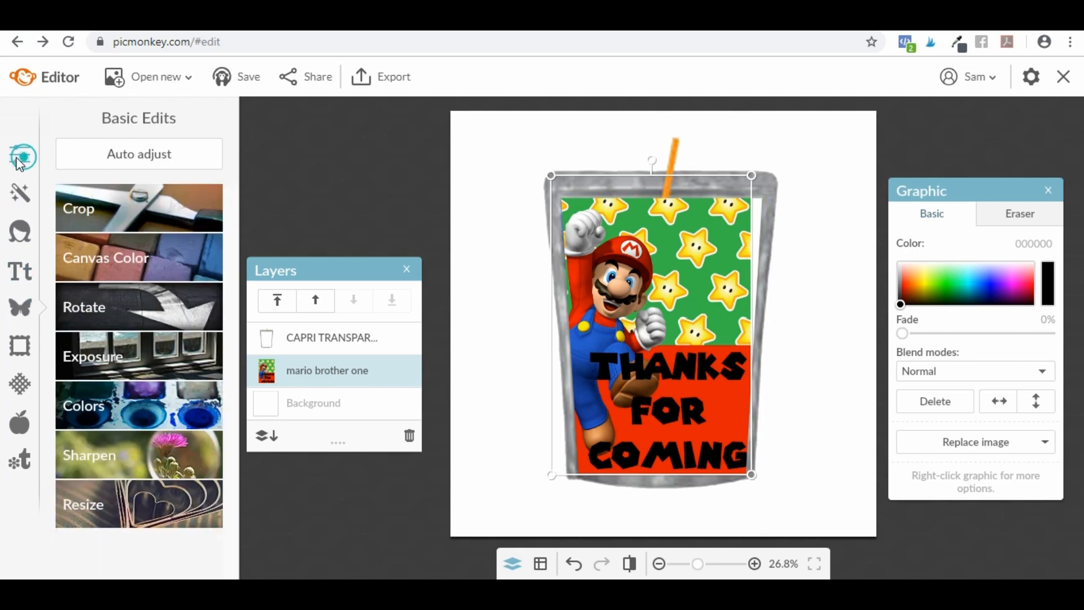
pyautogui.click(110, 257)
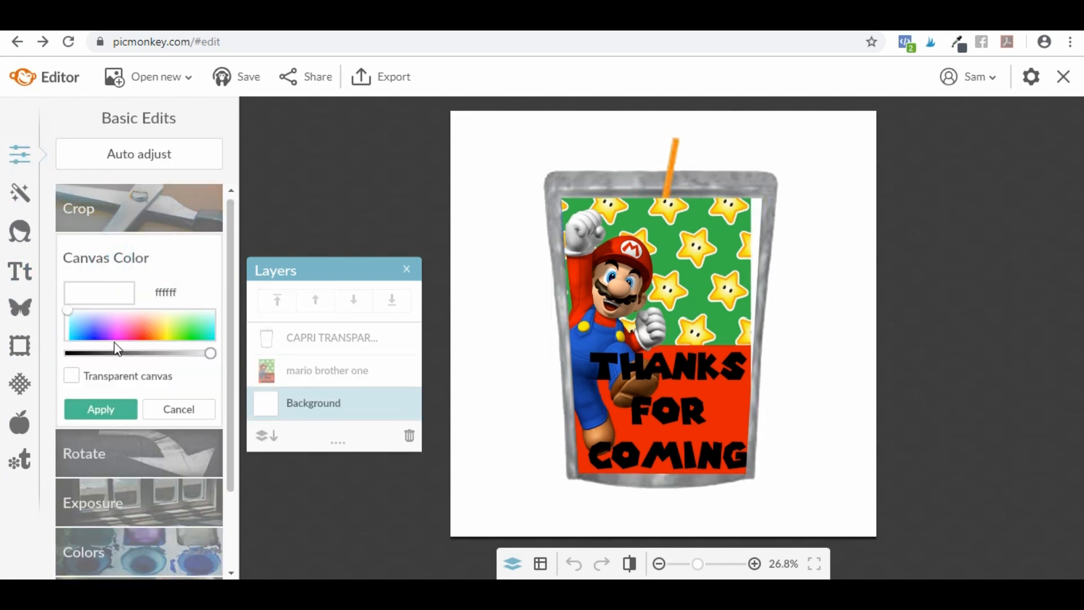
pyautogui.click(177, 410)
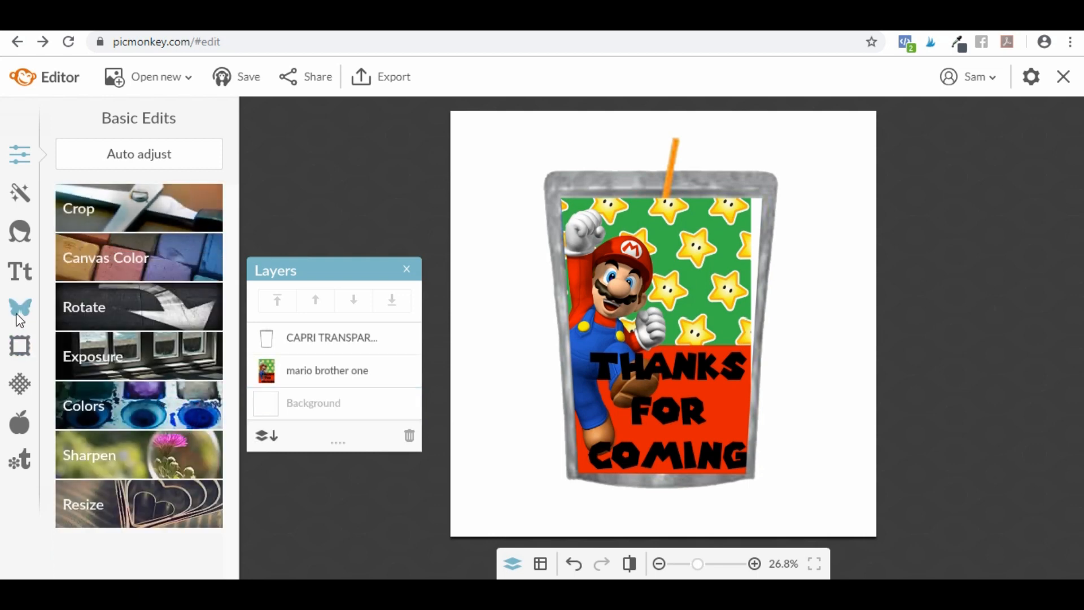
# Add a geometric square graphic and set its Color 2 to the green sampled from the label's star background
pyautogui.click(20, 307)
pyautogui.click(104, 233)
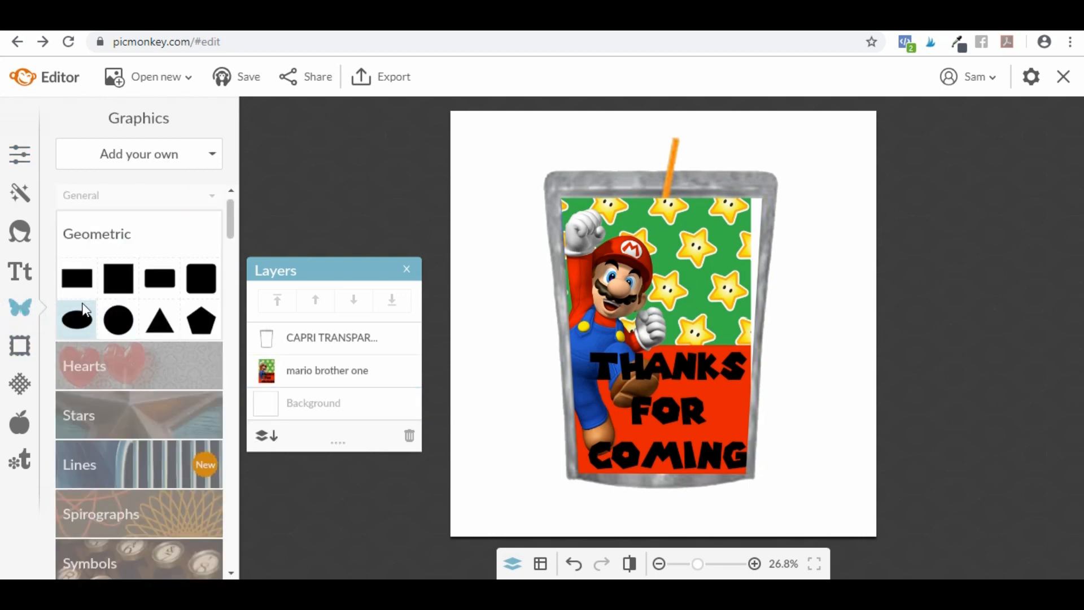
pyautogui.click(118, 280)
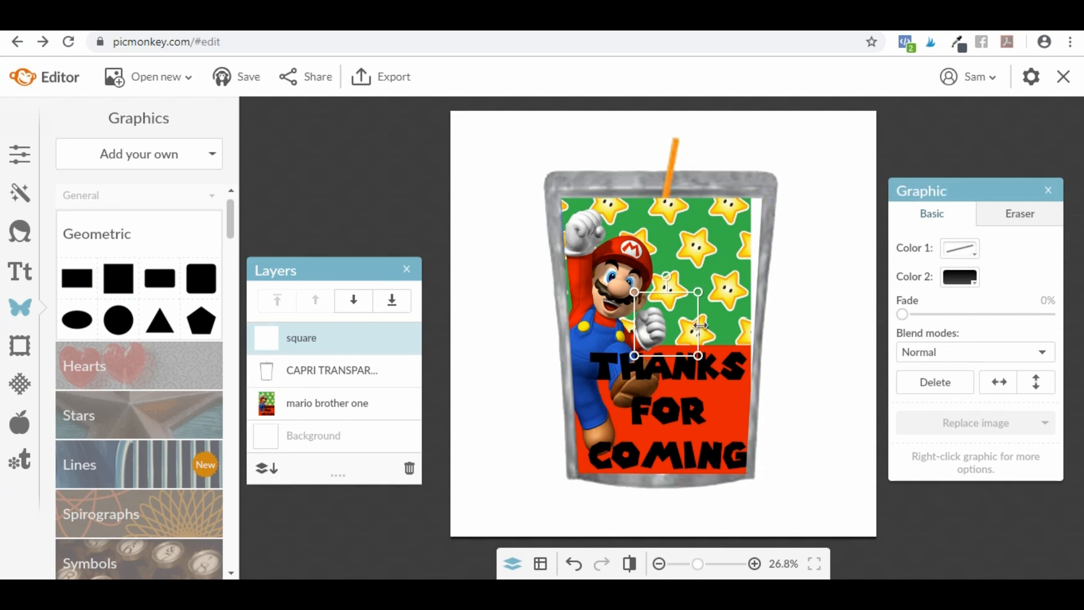
pyautogui.click(978, 285)
pyautogui.click(1066, 304)
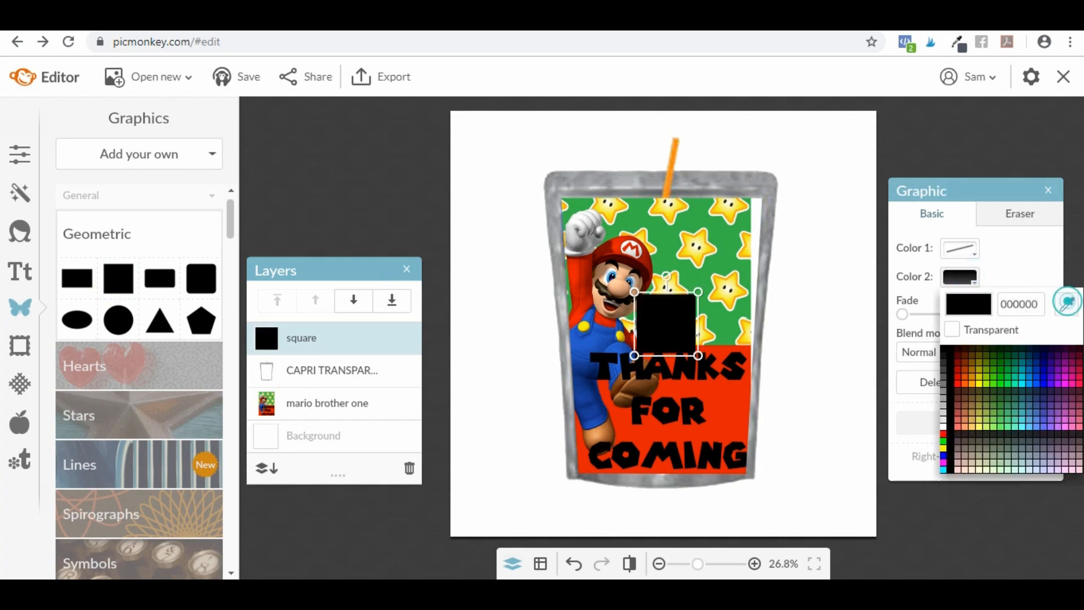
pyautogui.click(730, 244)
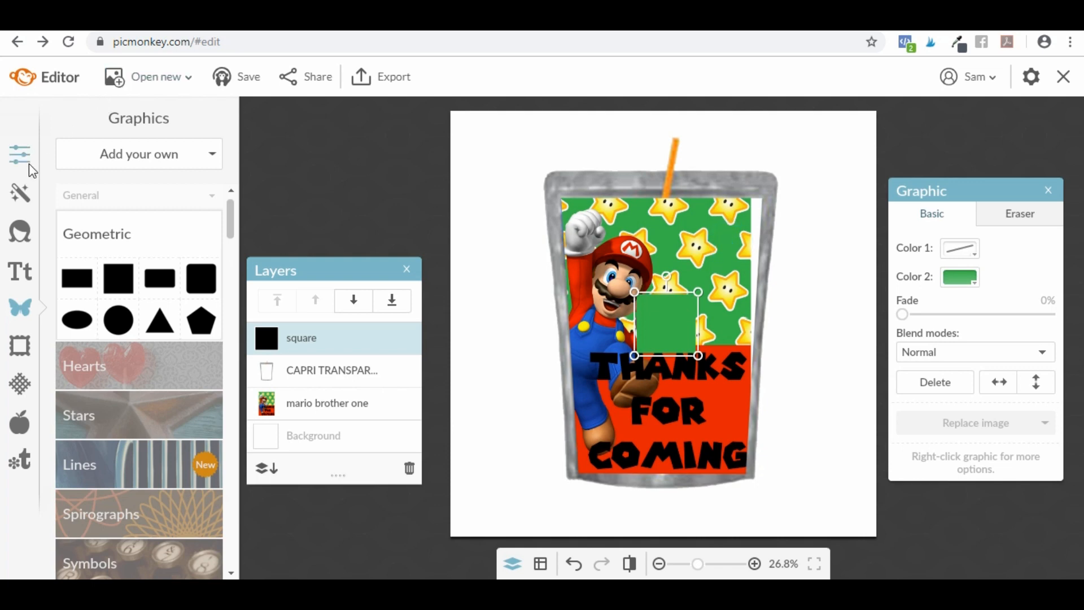
# Move and enlarge the green square to cover the white gap beside the label's green area, and place its layer beneath the label
pyautogui.moveTo(675, 334); pyautogui.dragTo(760, 267)
pyautogui.moveTo(743, 226); pyautogui.dragTo(772, 226)
pyautogui.moveTo(765, 266); pyautogui.dragTo(786, 325)
pyautogui.moveTo(753, 276); pyautogui.dragTo(778, 276)
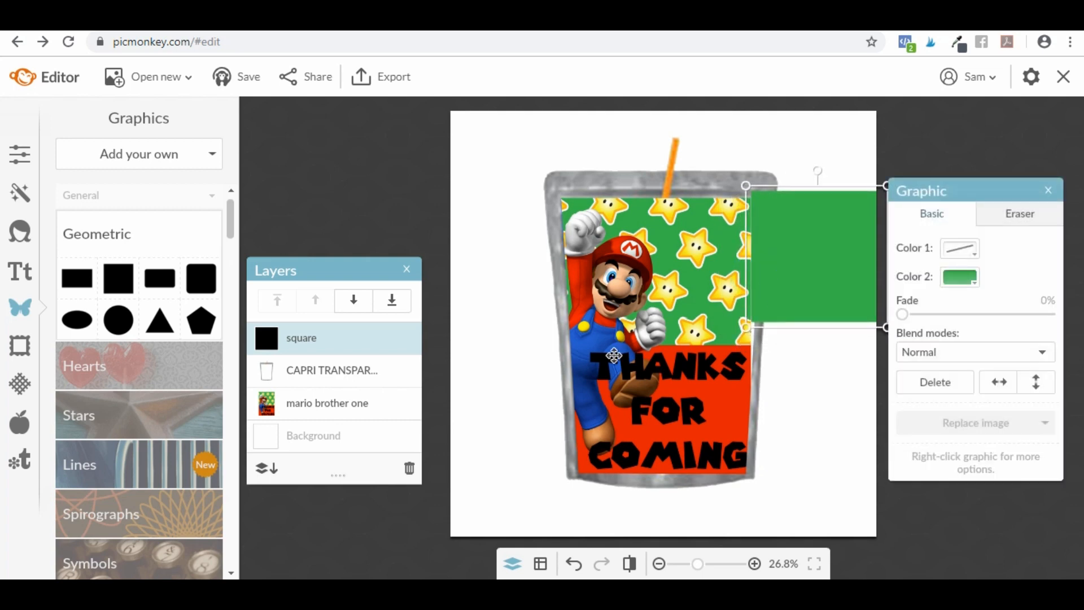
pyautogui.moveTo(340, 344); pyautogui.dragTo(353, 424)
pyautogui.click(350, 167)
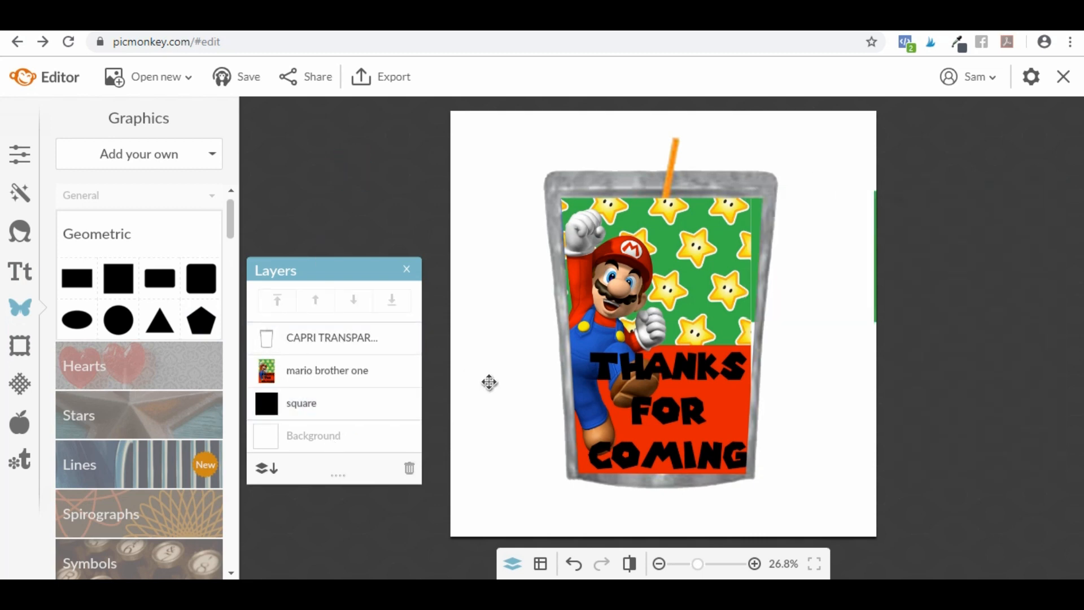
pyautogui.click(757, 247)
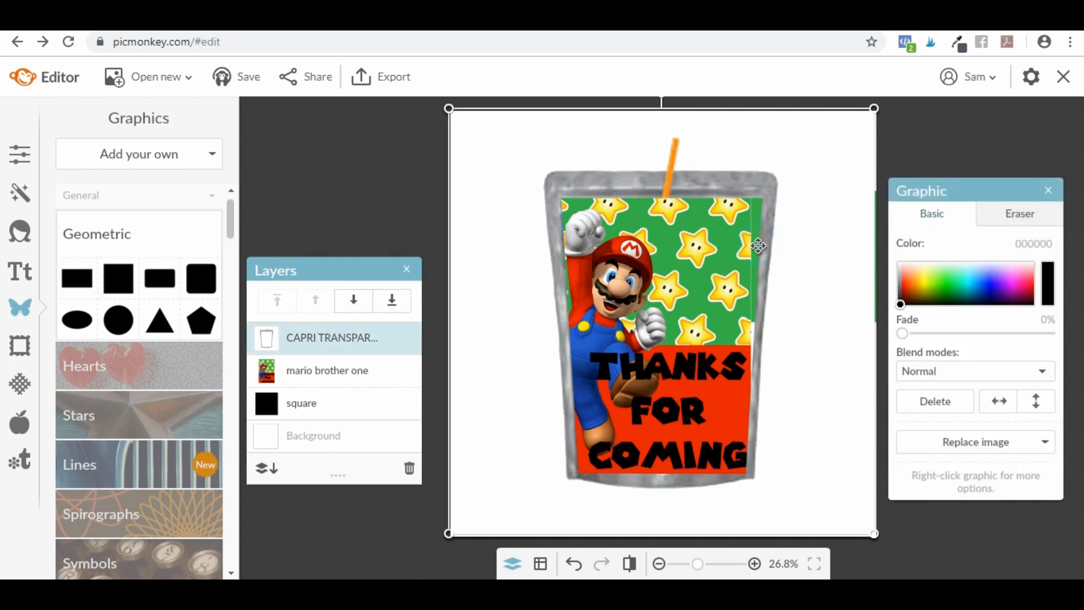
pyautogui.click(313, 410)
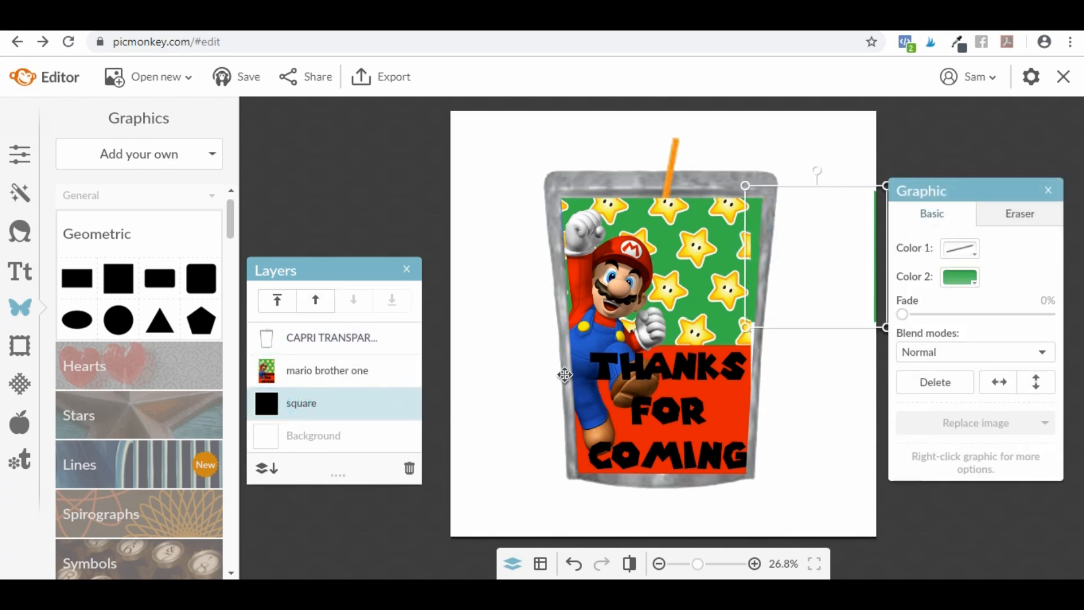
pyautogui.click(983, 134)
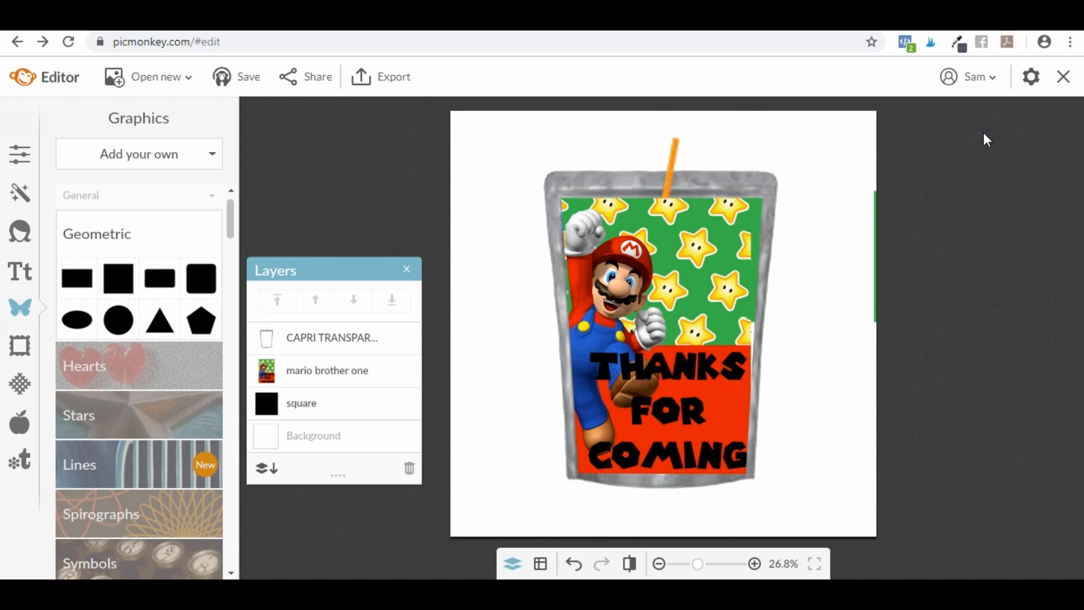